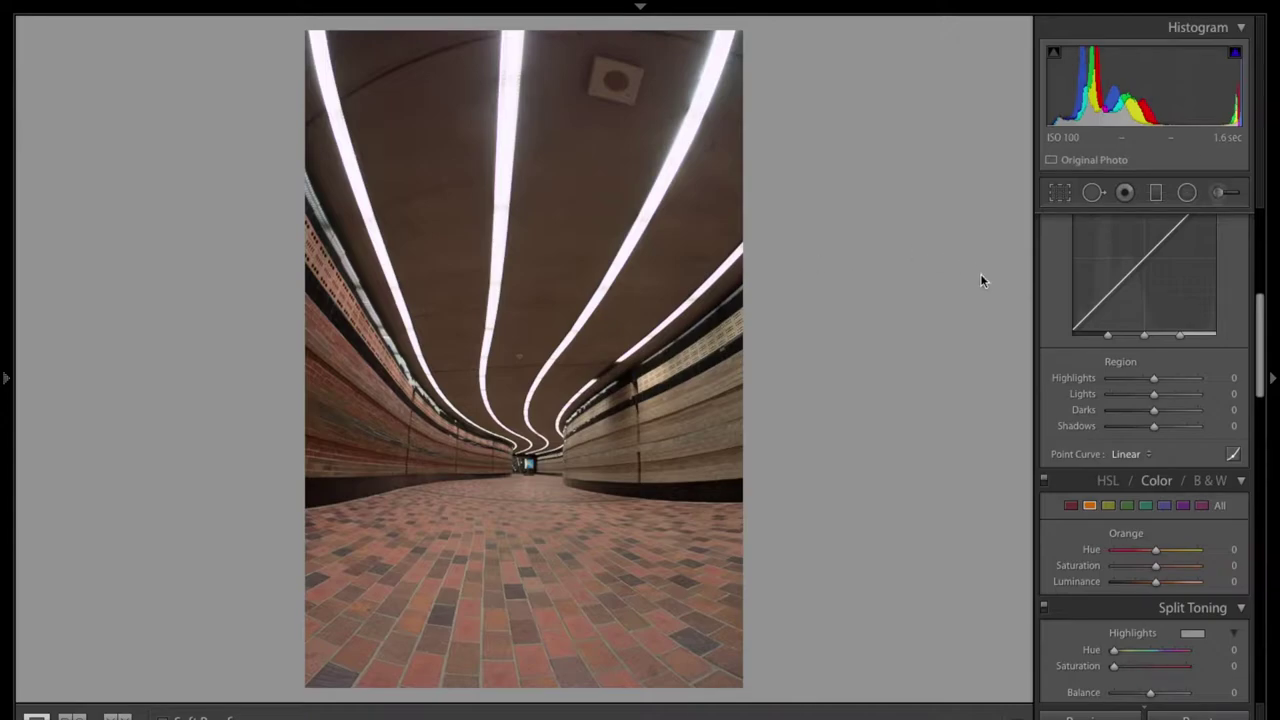
Open the Crop & Straighten tool on the tunnel photo.
click(1060, 194)
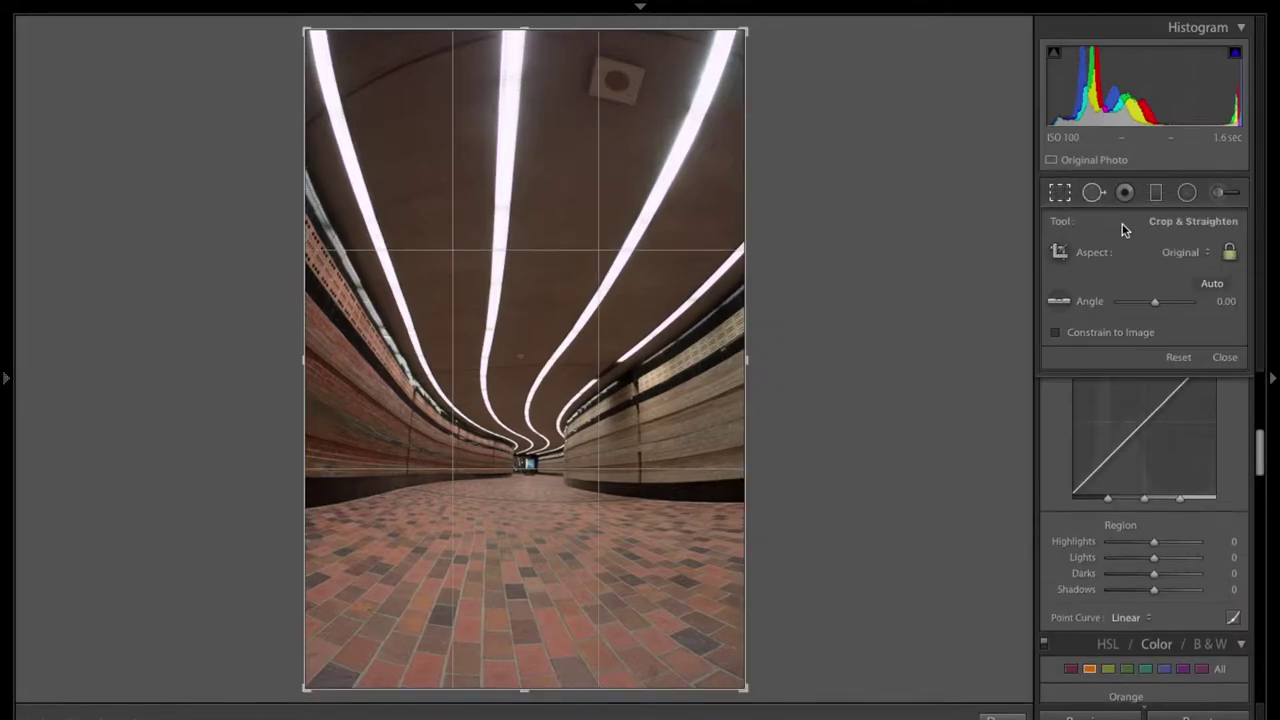
click(1205, 253)
click(1200, 299)
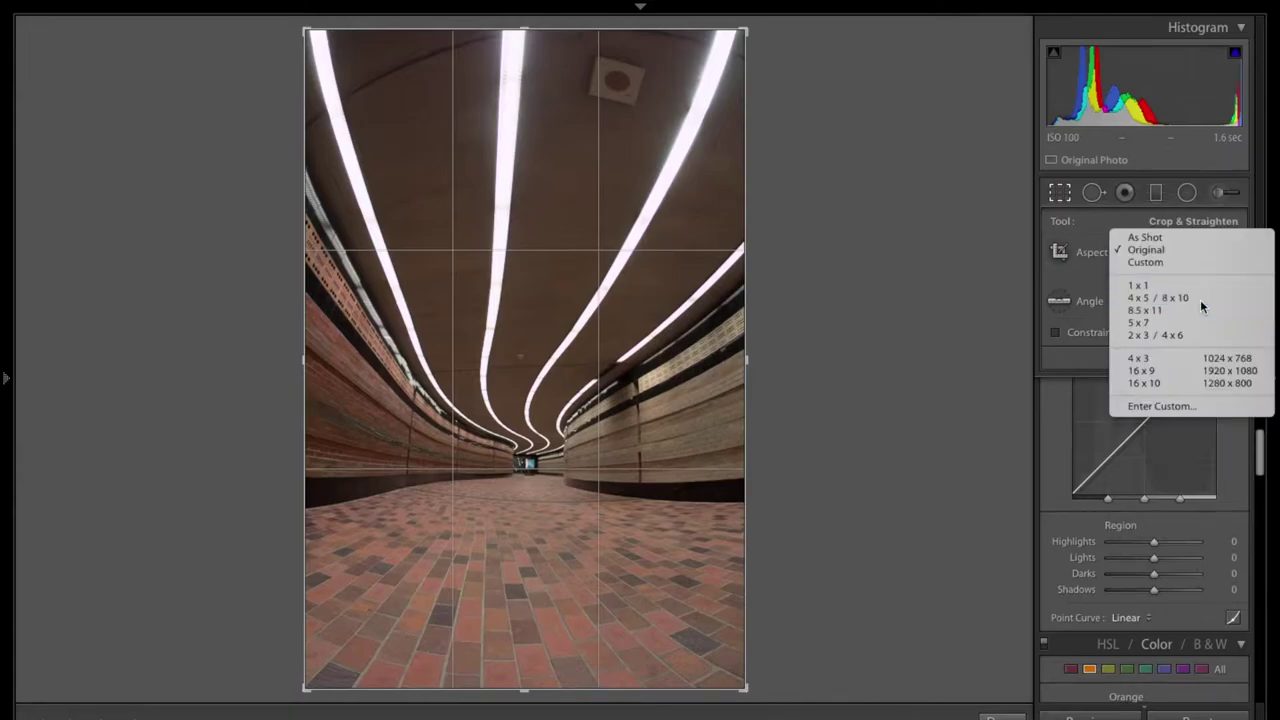
mouse_move(626, 271)
mouse_down()
mouse_move(645, 330)
mouse_move(629, 250)
mouse_up()
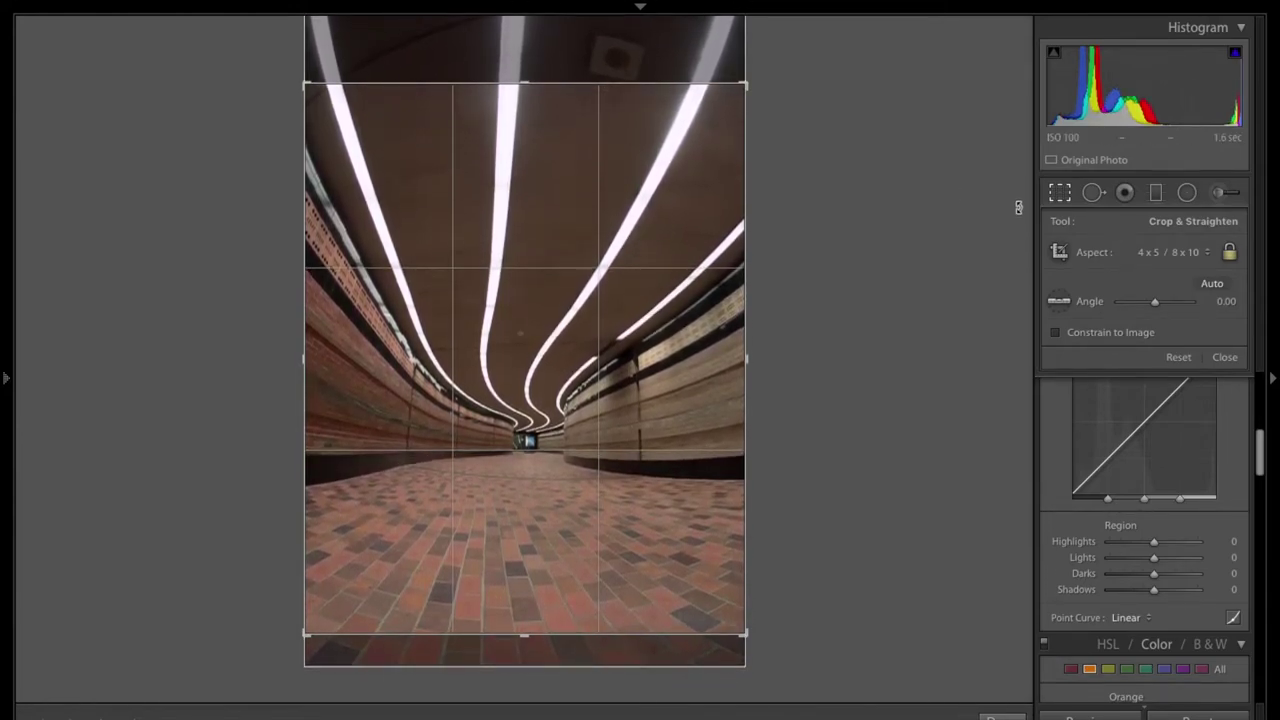
click(1060, 193)
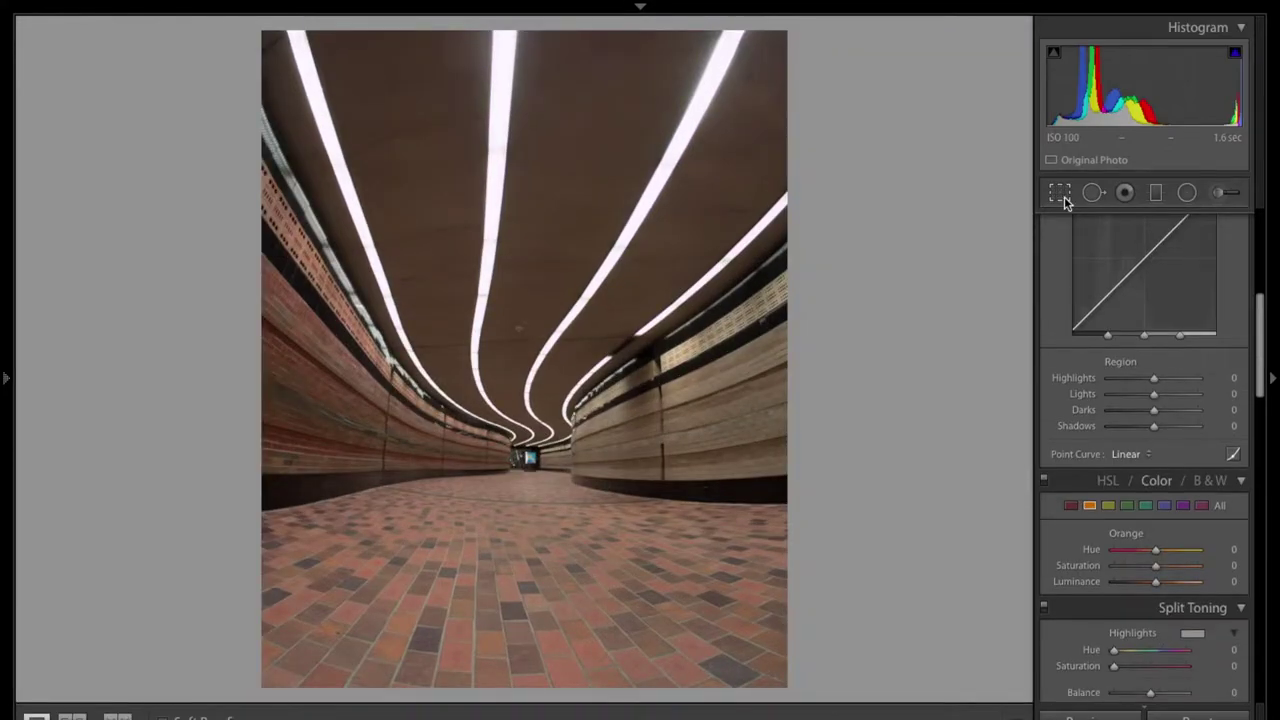
click(1061, 194)
click(1063, 196)
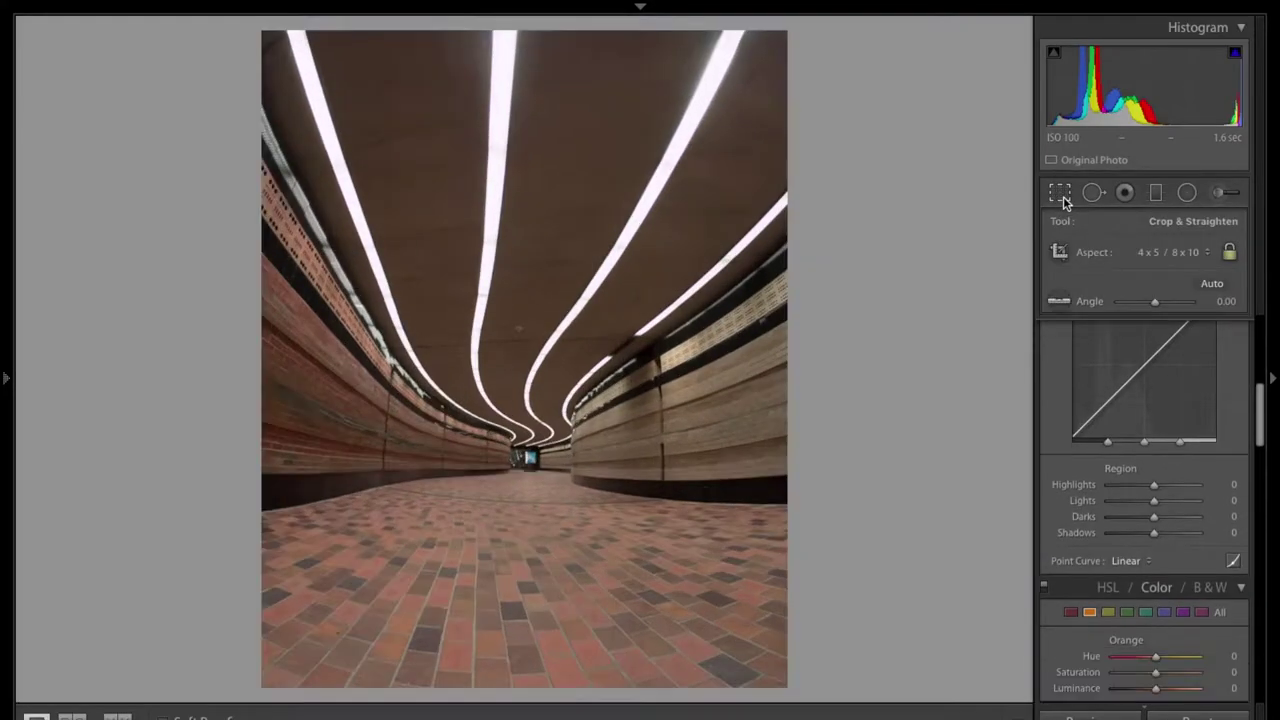
click(1063, 196)
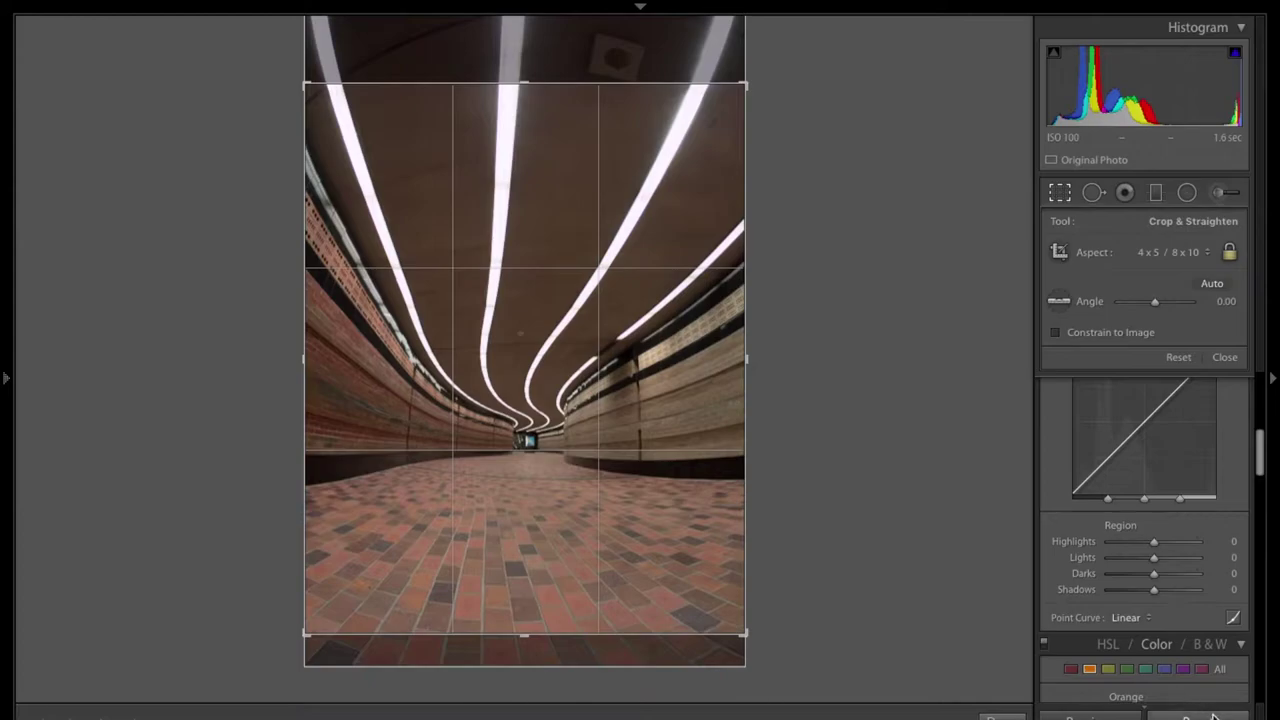
key(ctrl+alt+r)
Leave crop mode and enable the Samyang 7.5mm f/3.5 Fish-eye lens profile correction.
scroll(1148, 520, down, 10)
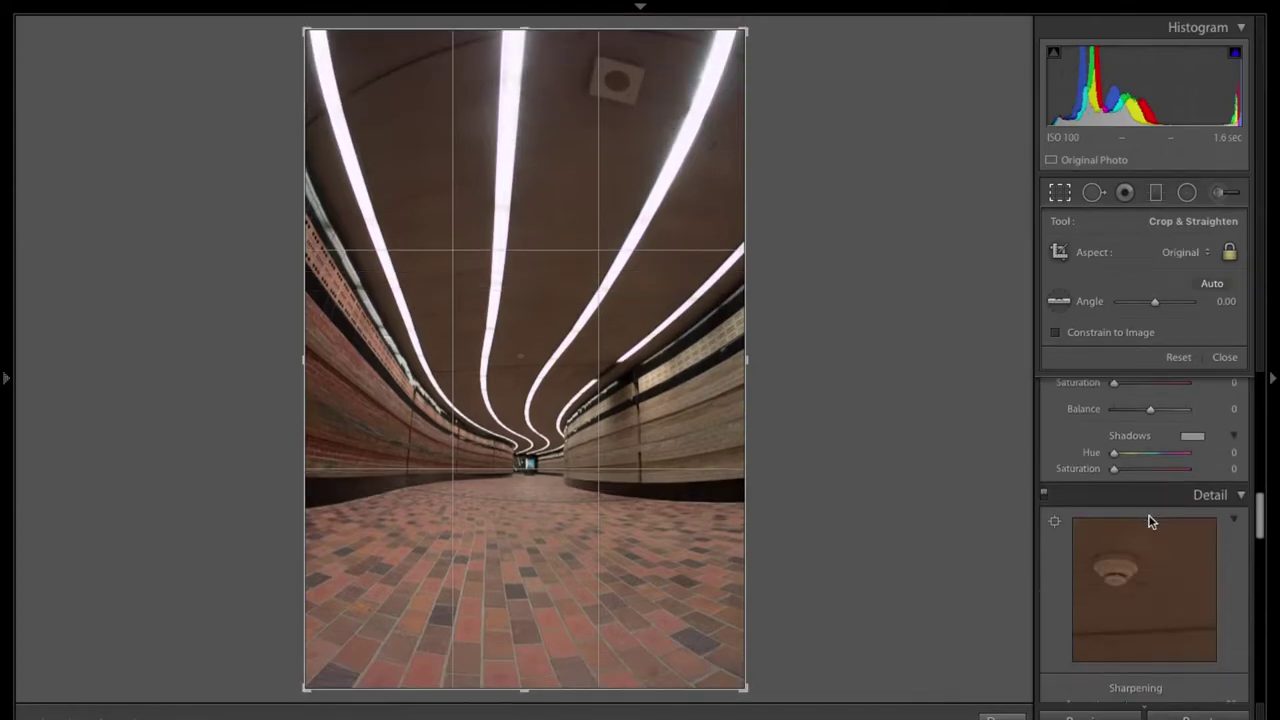
key(r)
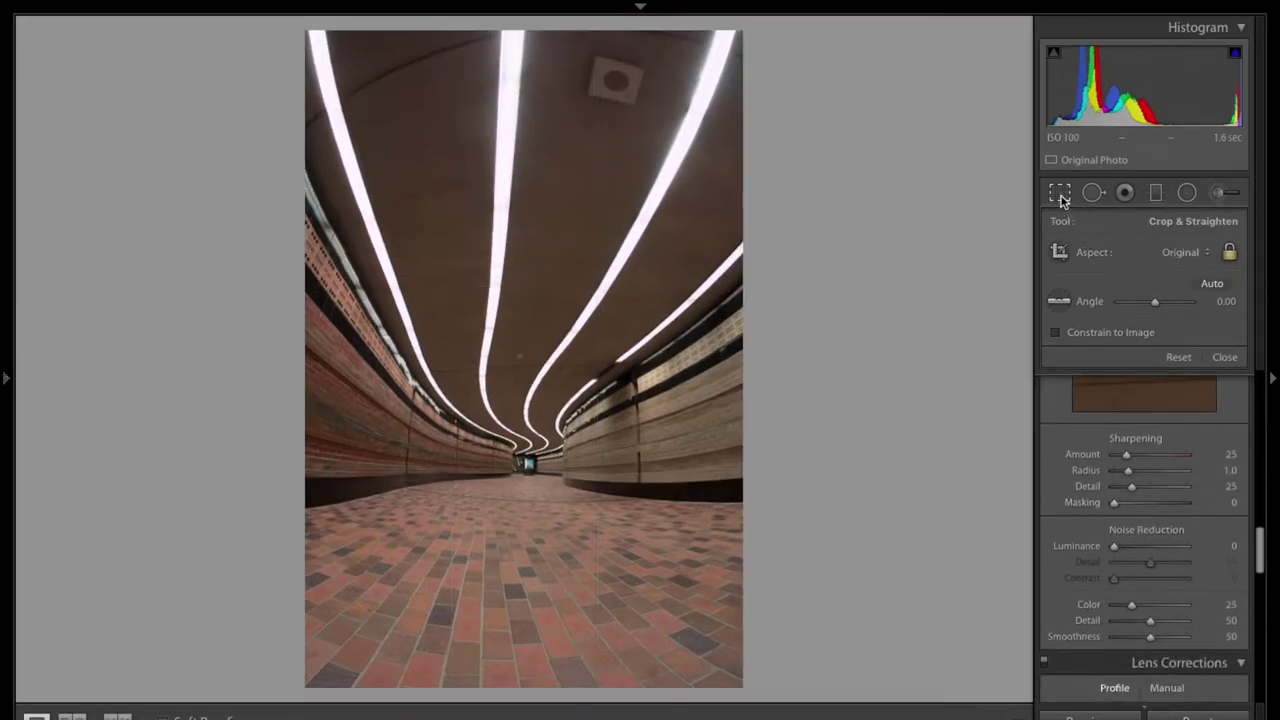
scroll(1062, 558, down, 2)
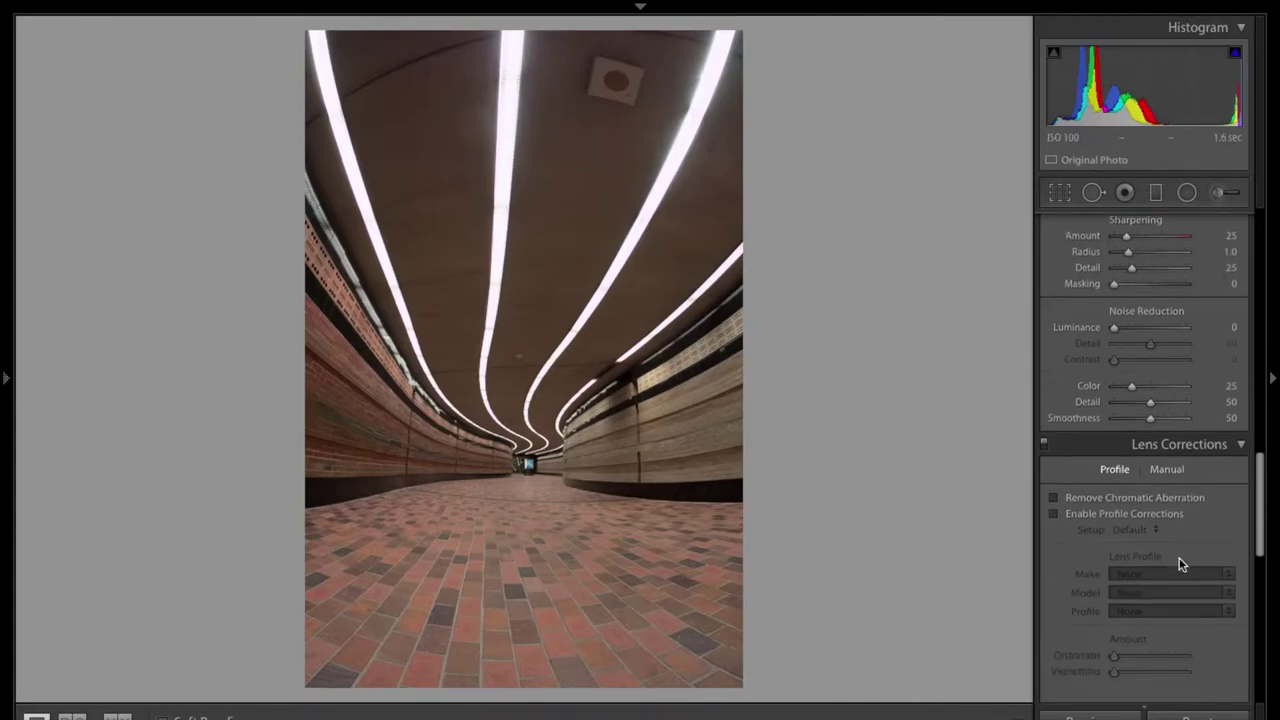
click(1054, 507)
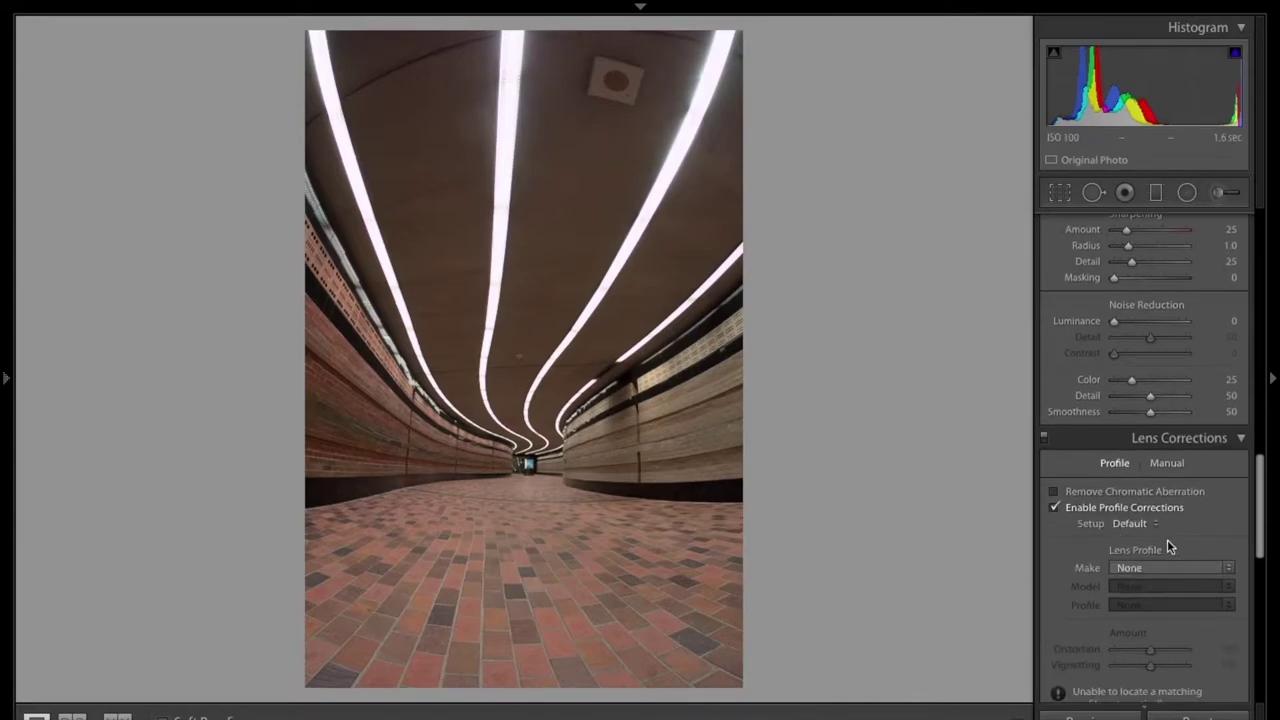
click(1228, 568)
scroll(1181, 648, down, 10)
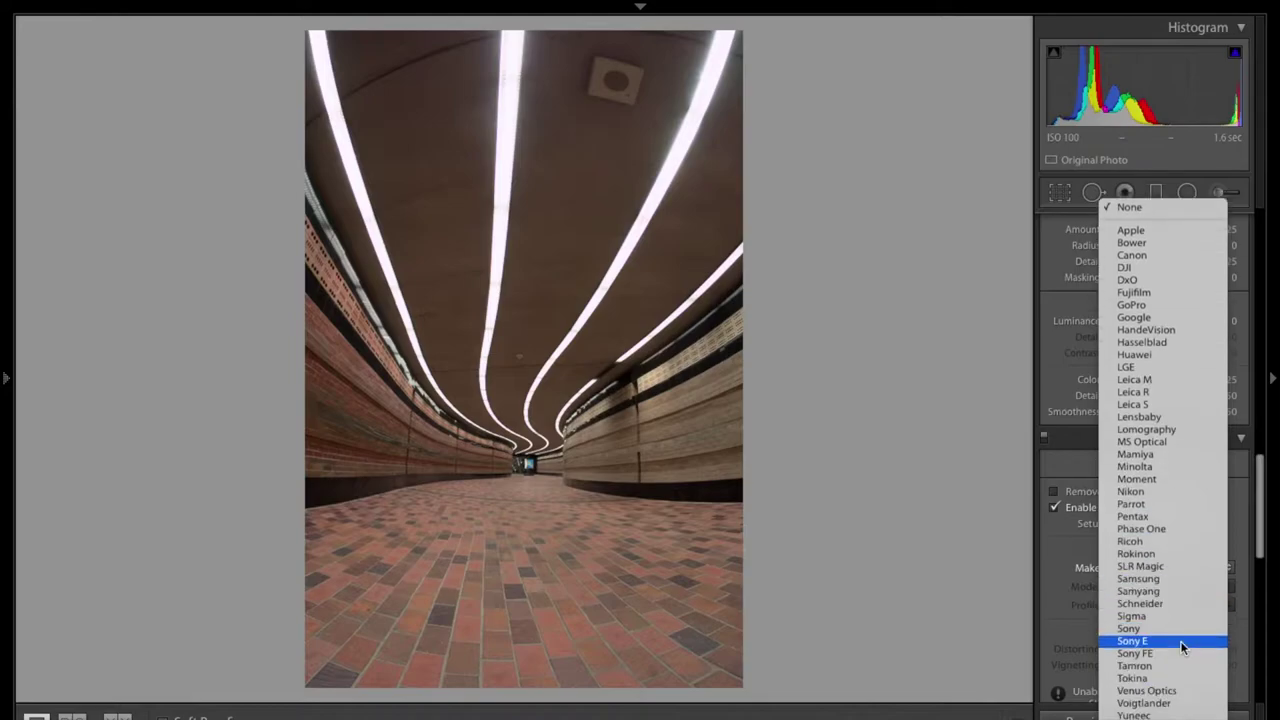
click(1159, 590)
click(1227, 586)
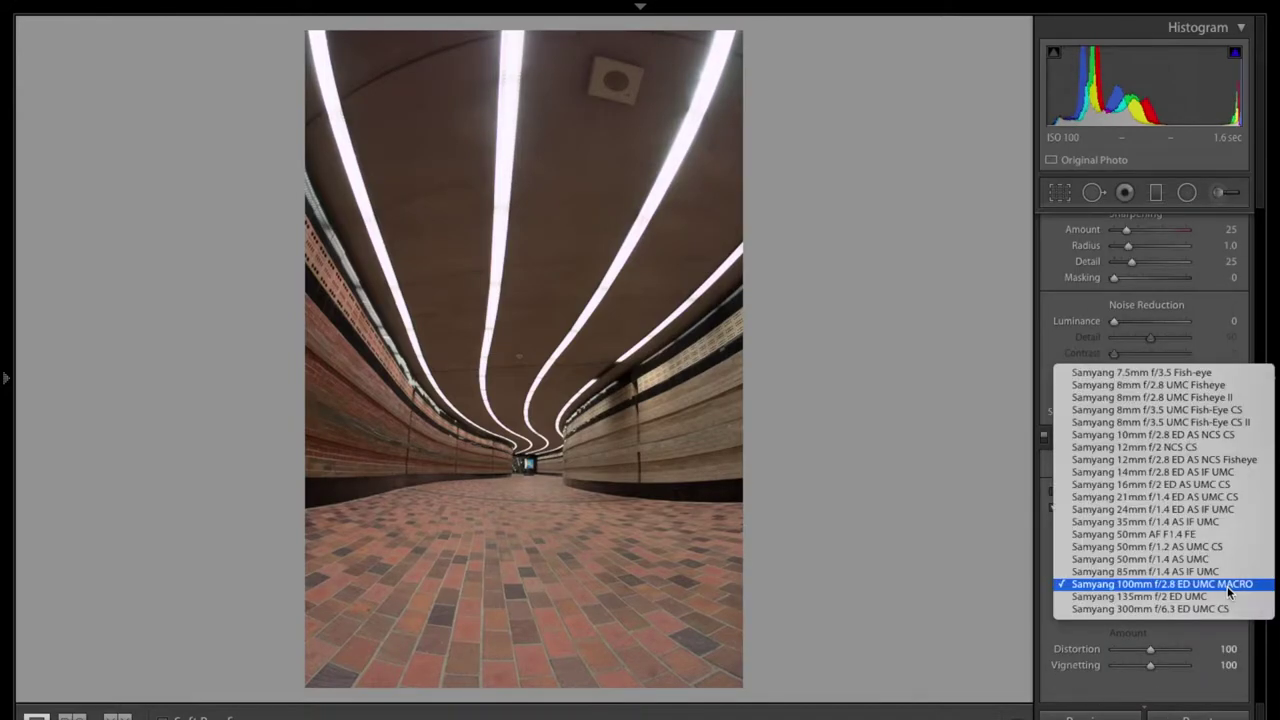
click(1169, 374)
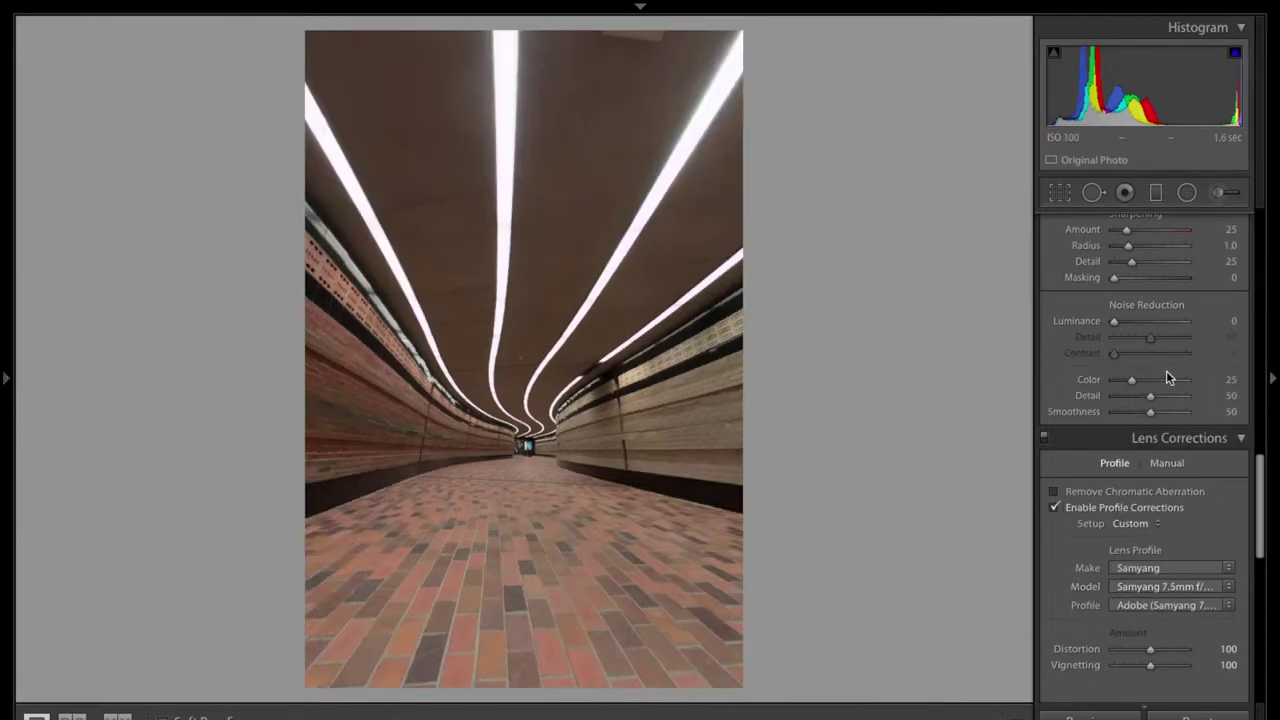
Rotate the corrected photo slightly to level it at about -1.10 degrees.
click(1060, 195)
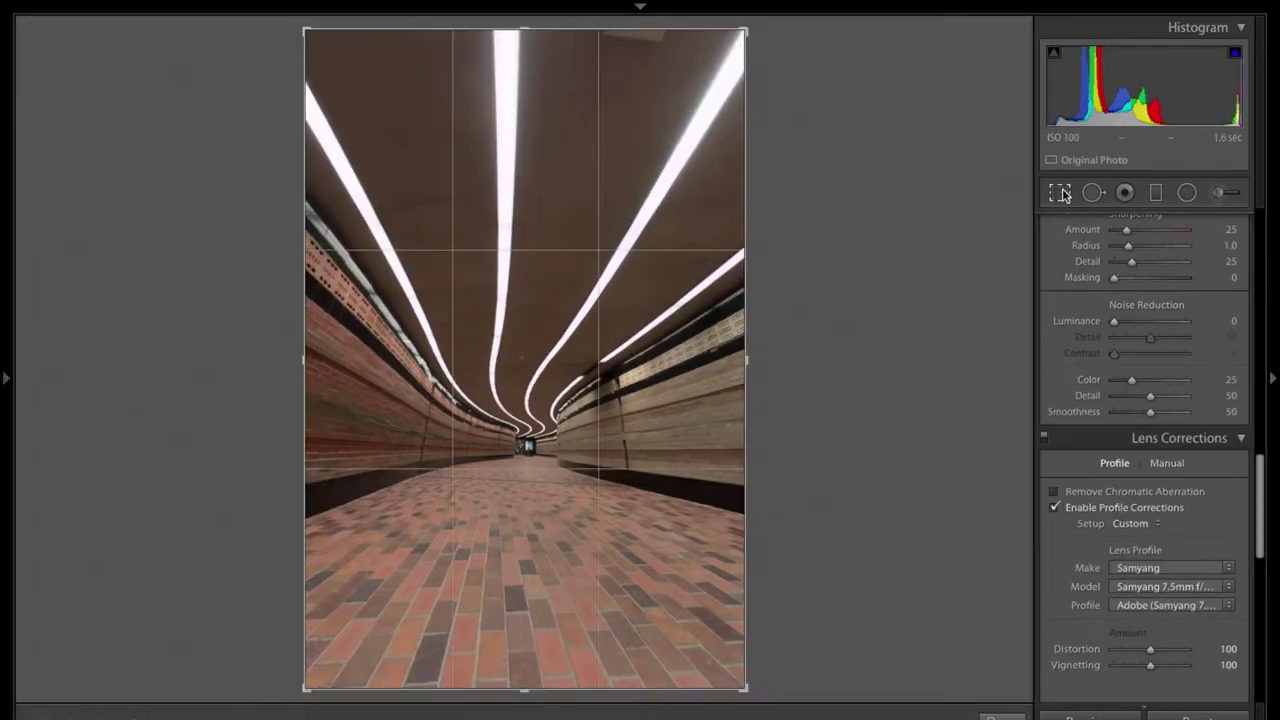
drag(925, 326, 923, 315)
click(1060, 195)
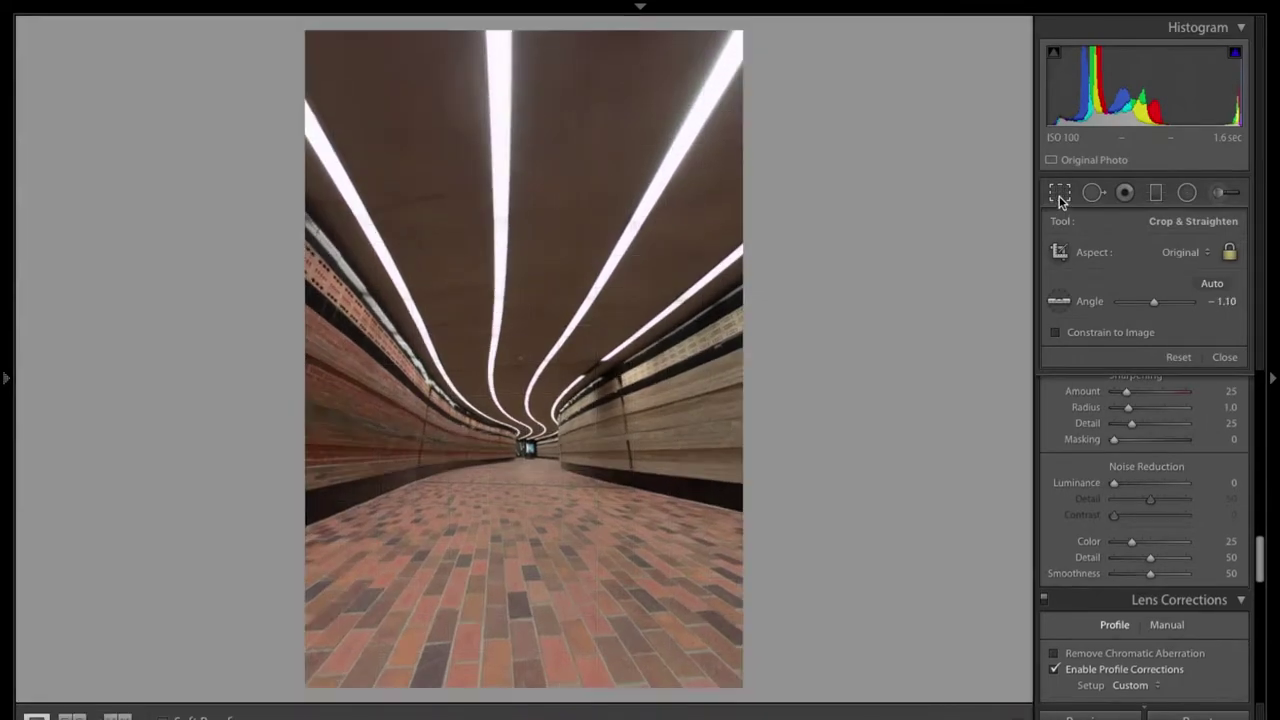
Lock the crop to a 4x5 ratio, position the tunnel, and commit the crop.
click(1060, 195)
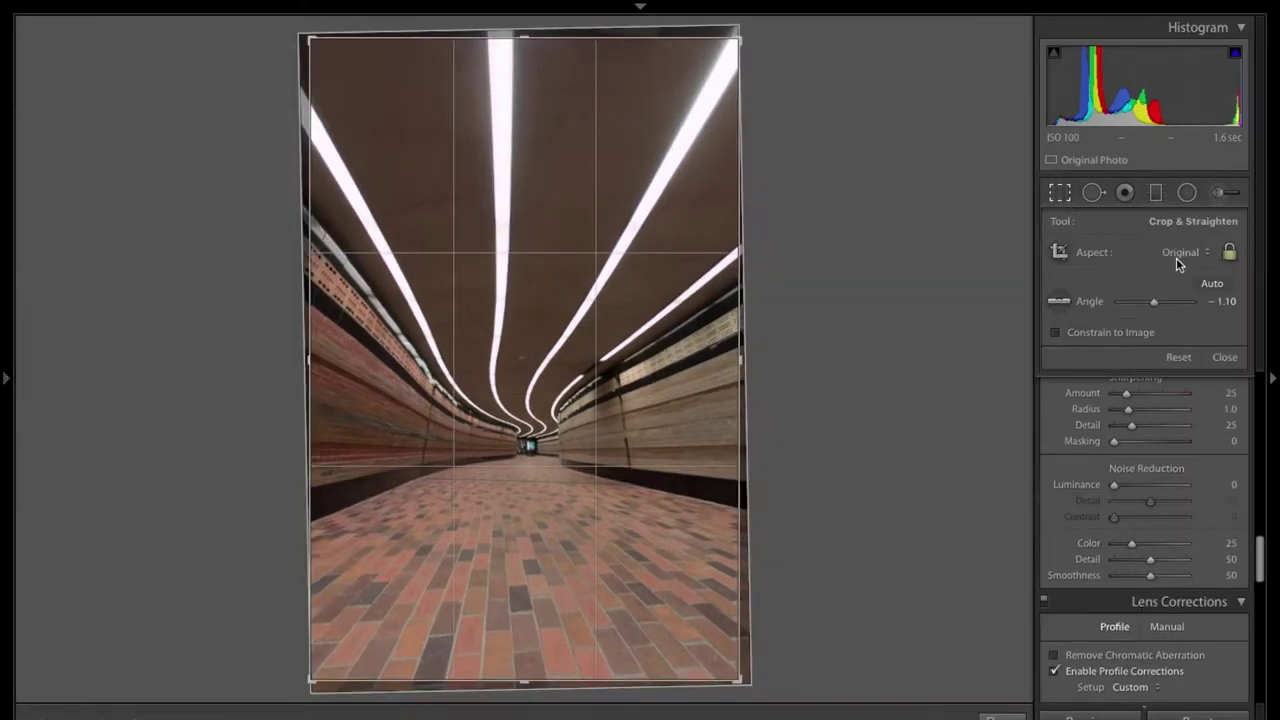
click(1206, 254)
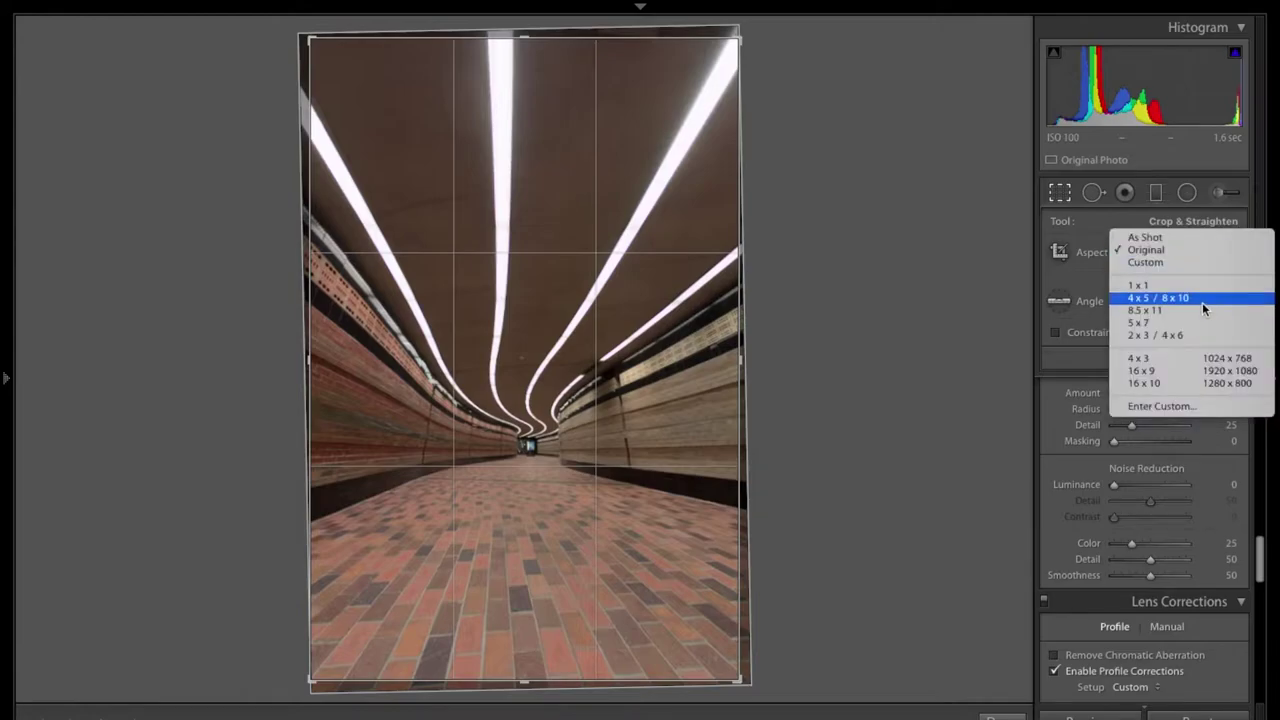
click(1202, 302)
mouse_move(588, 368)
mouse_down()
mouse_move(578, 331)
mouse_move(580, 386)
mouse_up()
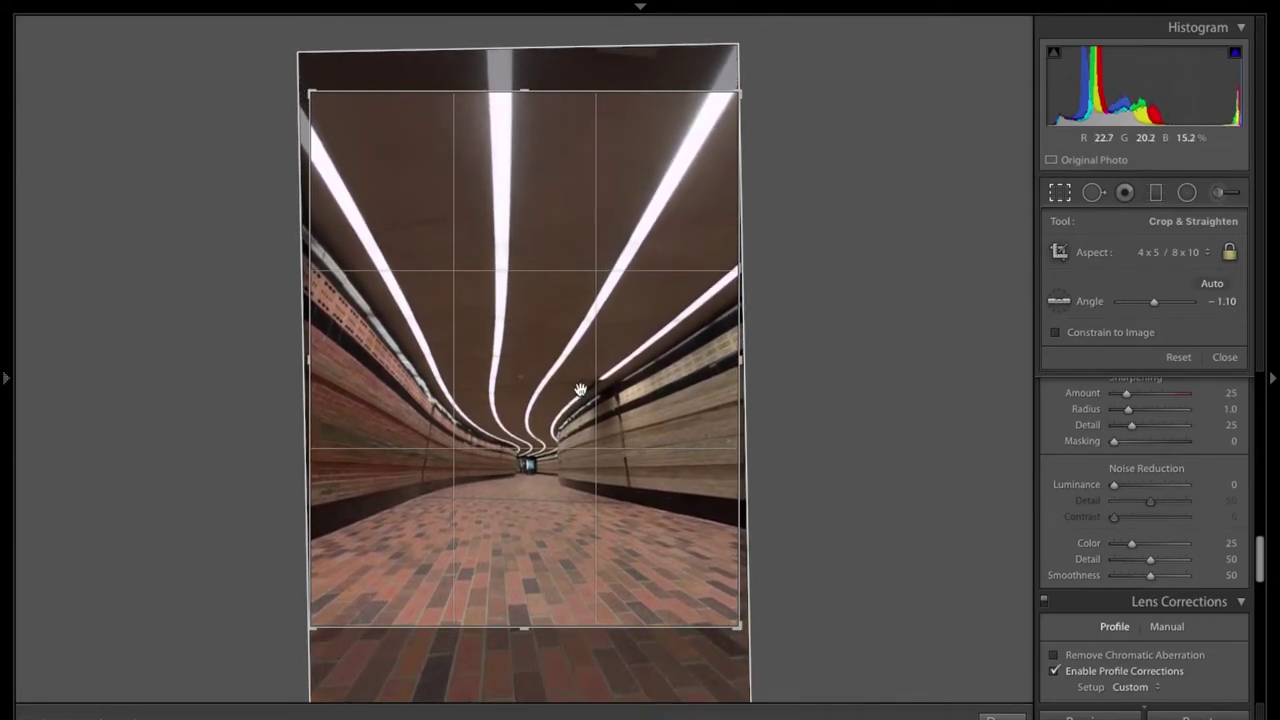
key(Return)
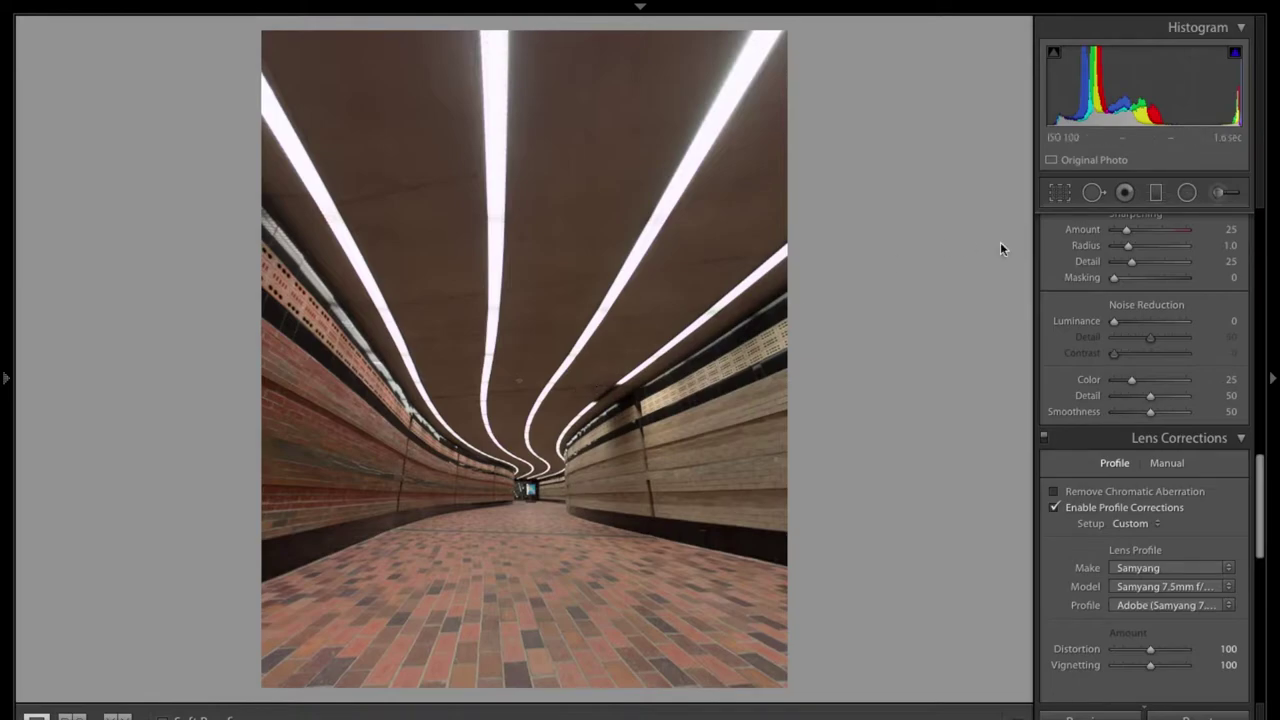
Refine the 4x5 framing by shifting the photo down, then apply the crop.
click(1067, 193)
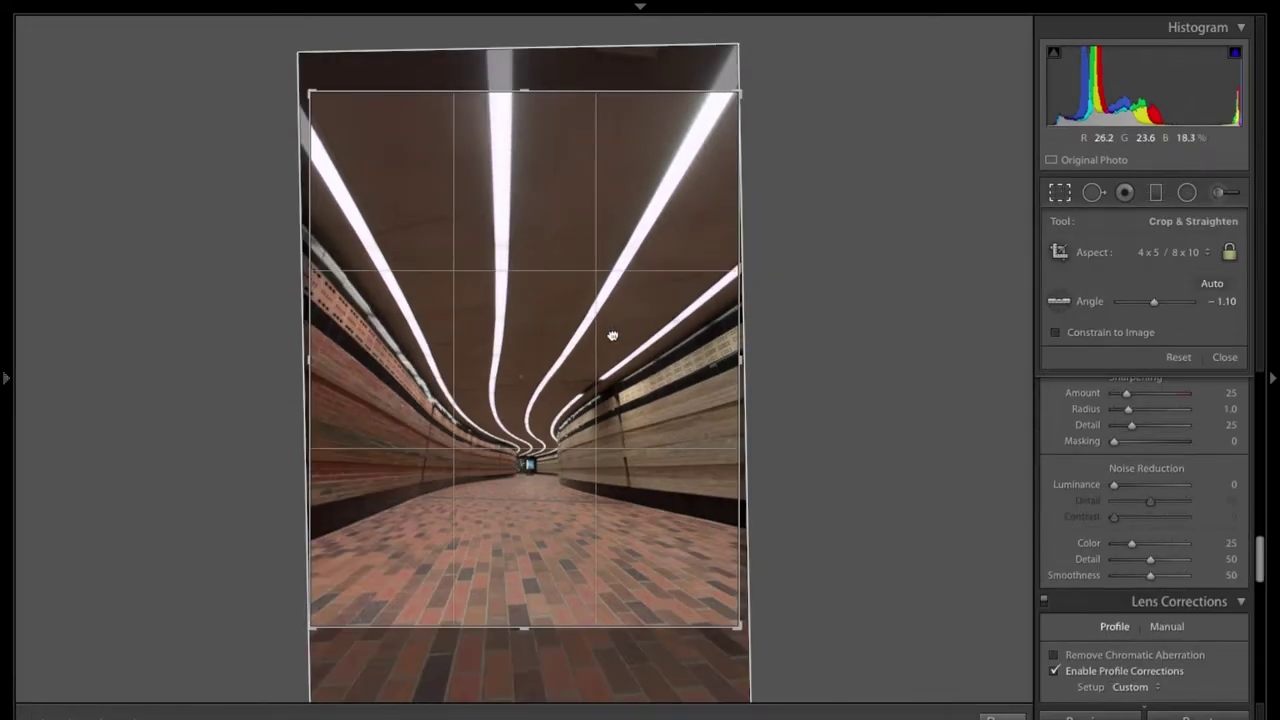
drag(608, 334, 613, 354)
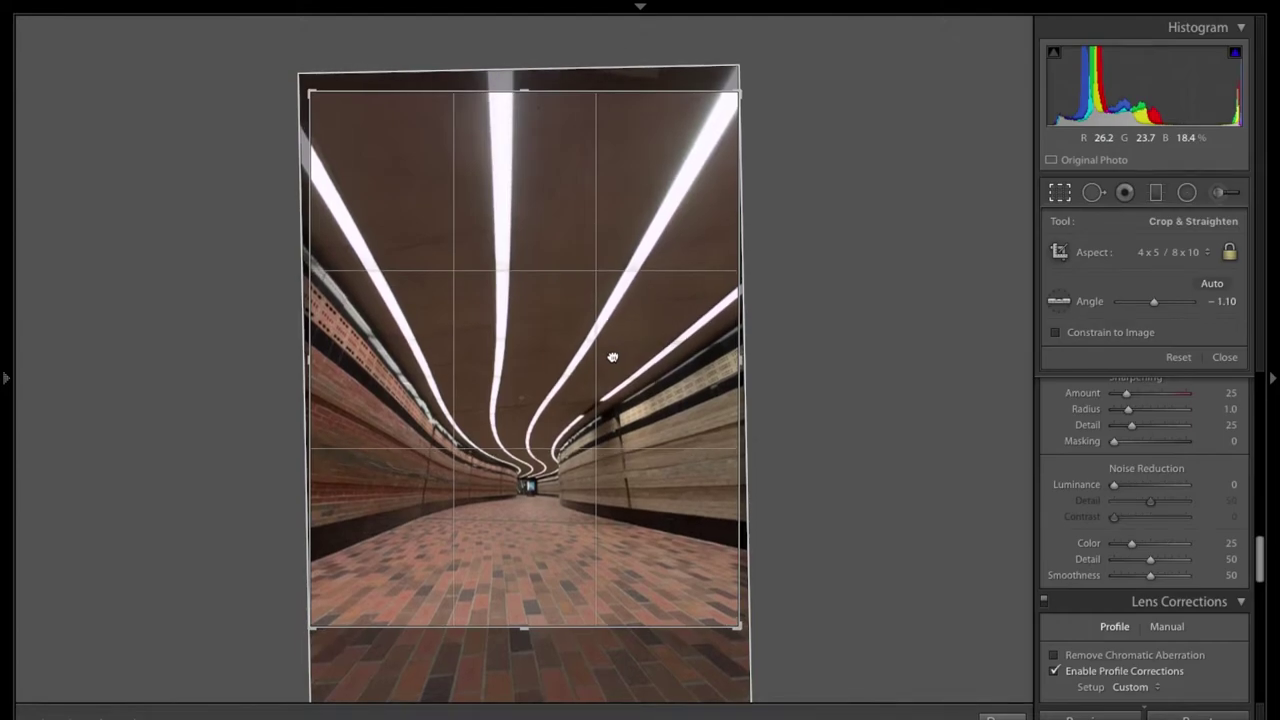
key(Return)
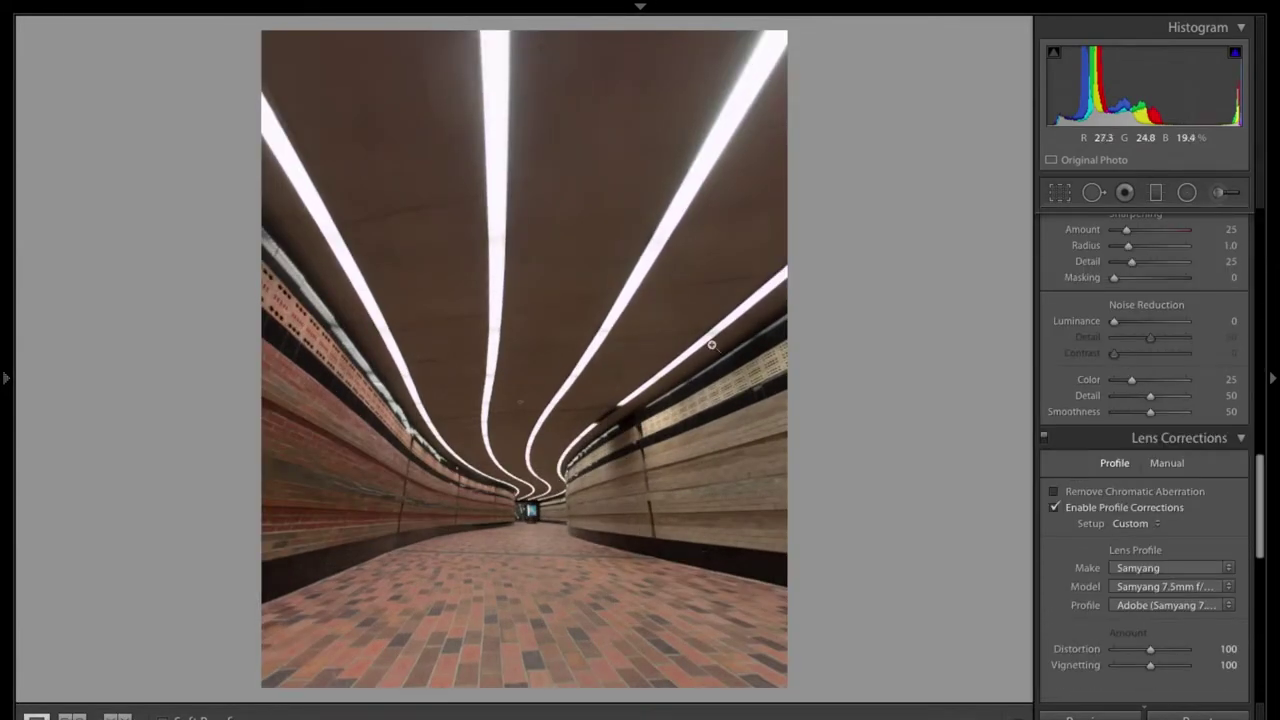
scroll(1103, 473, down, 5)
Apply the 'ryan' point curve preset in the Tone Curve panel.
scroll(1103, 473, up, 7)
scroll(1103, 472, up, 10)
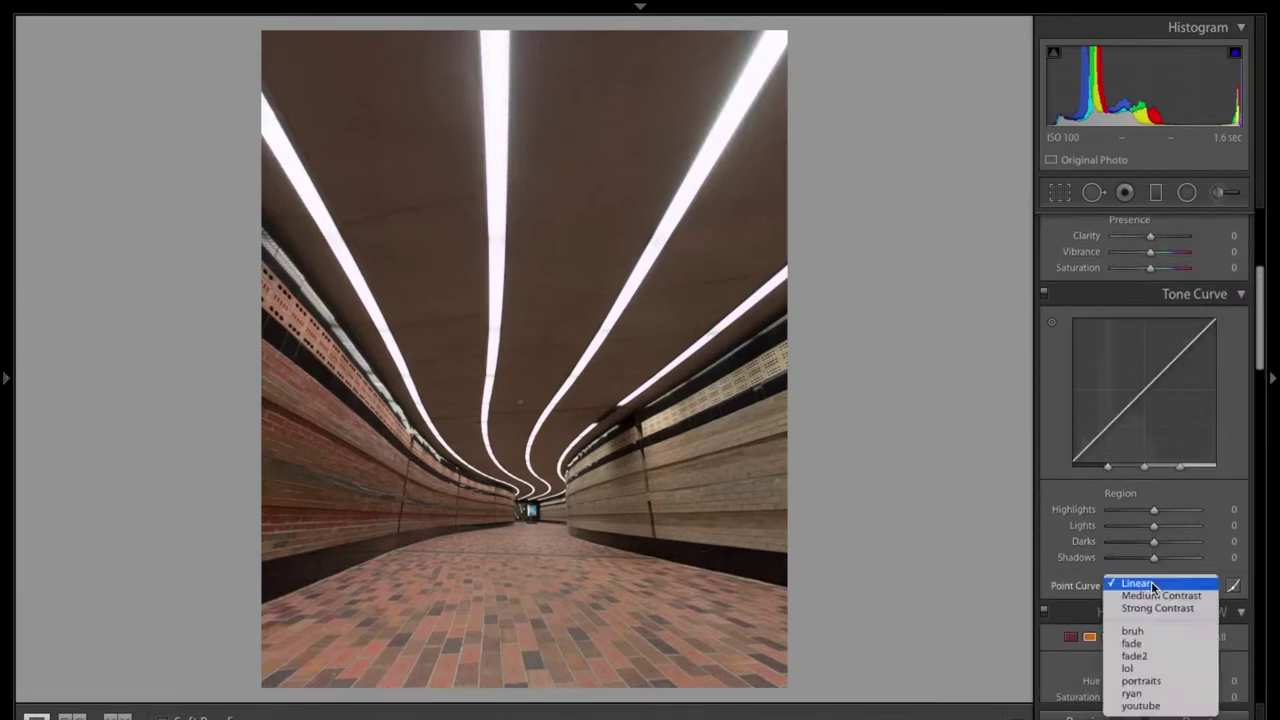
click(1148, 588)
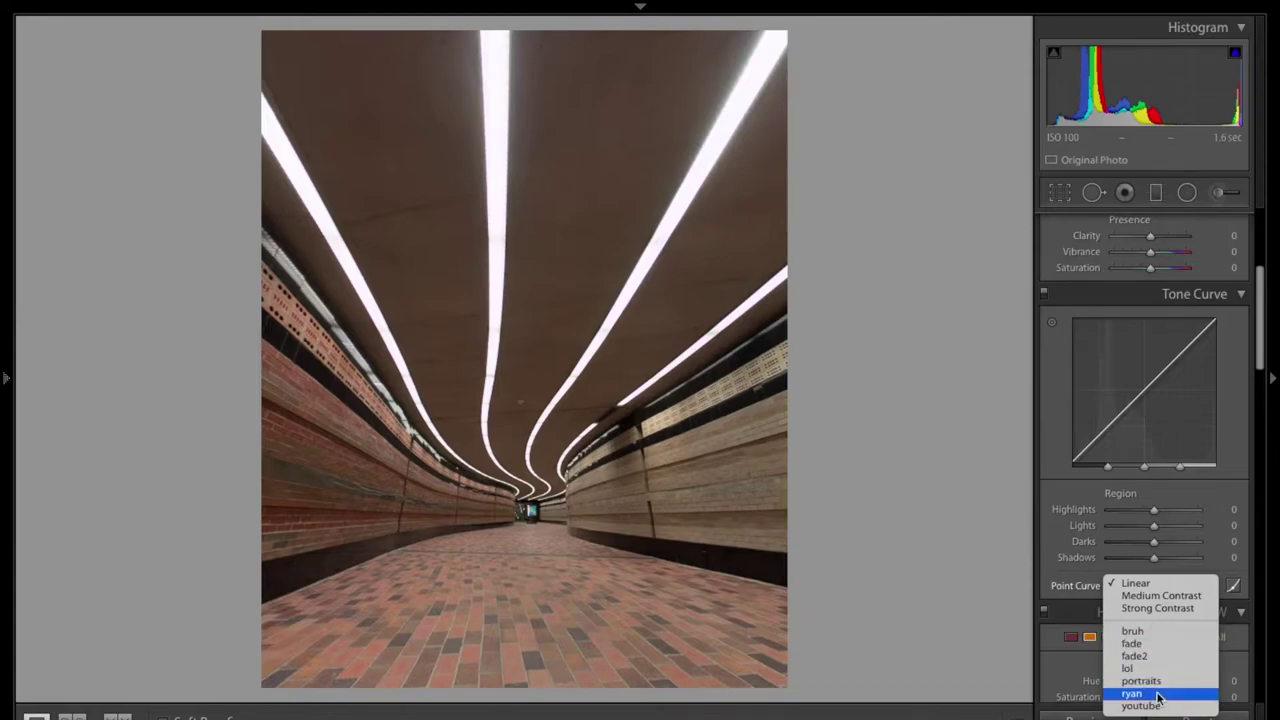
click(1158, 694)
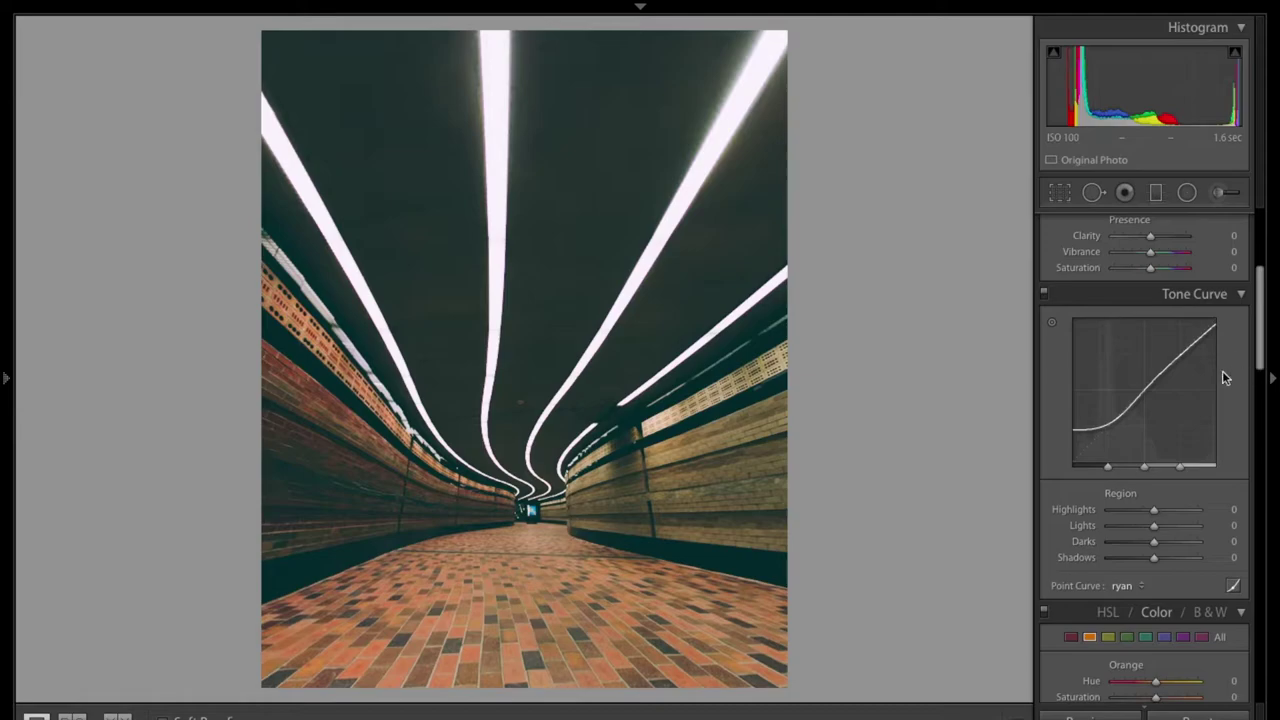
scroll(1222, 378, up, 5)
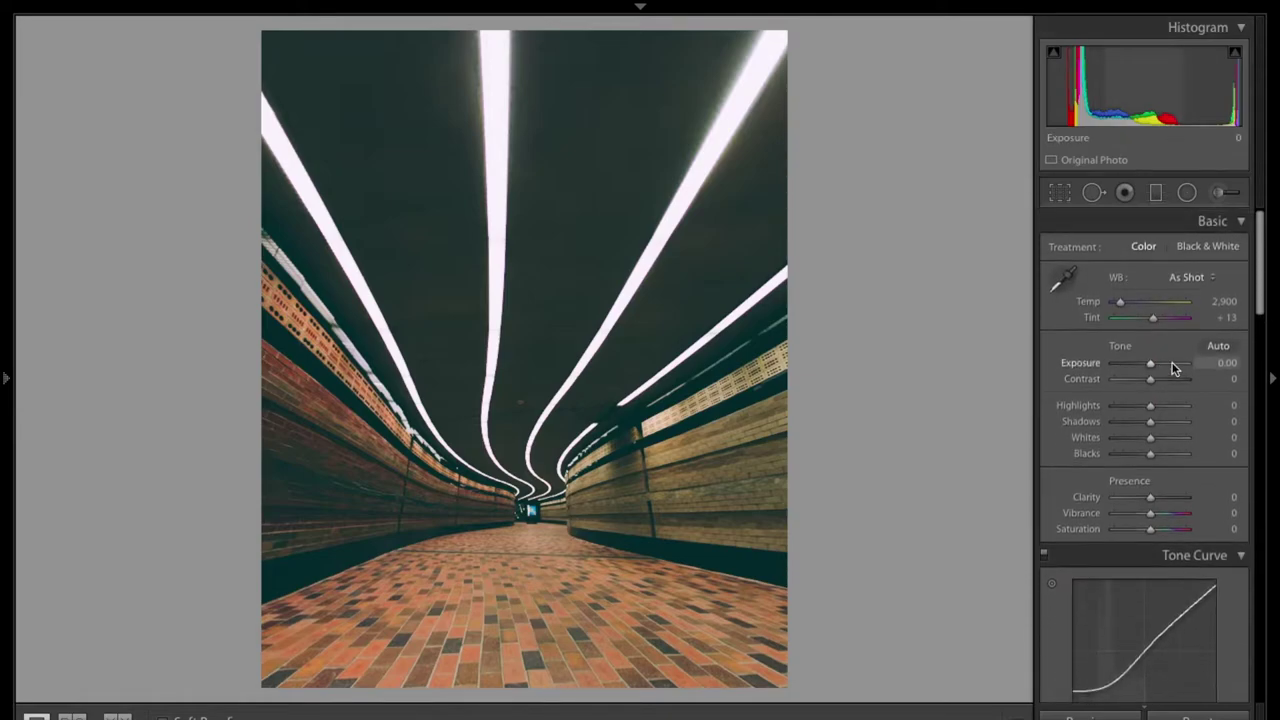
Set Exposure to -0.50, Contrast to +50 and Highlights to +40.
click(1218, 362)
text(-0.5)
key(Return)
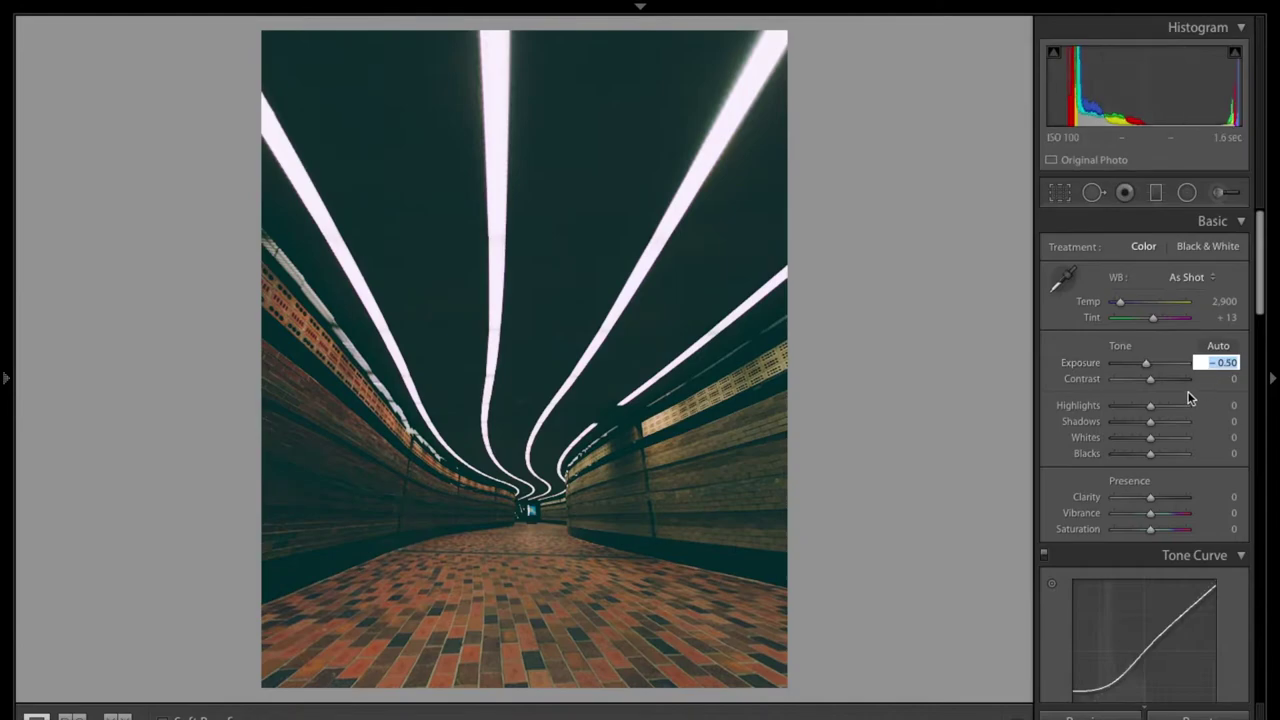
drag(1150, 378, 1180, 386)
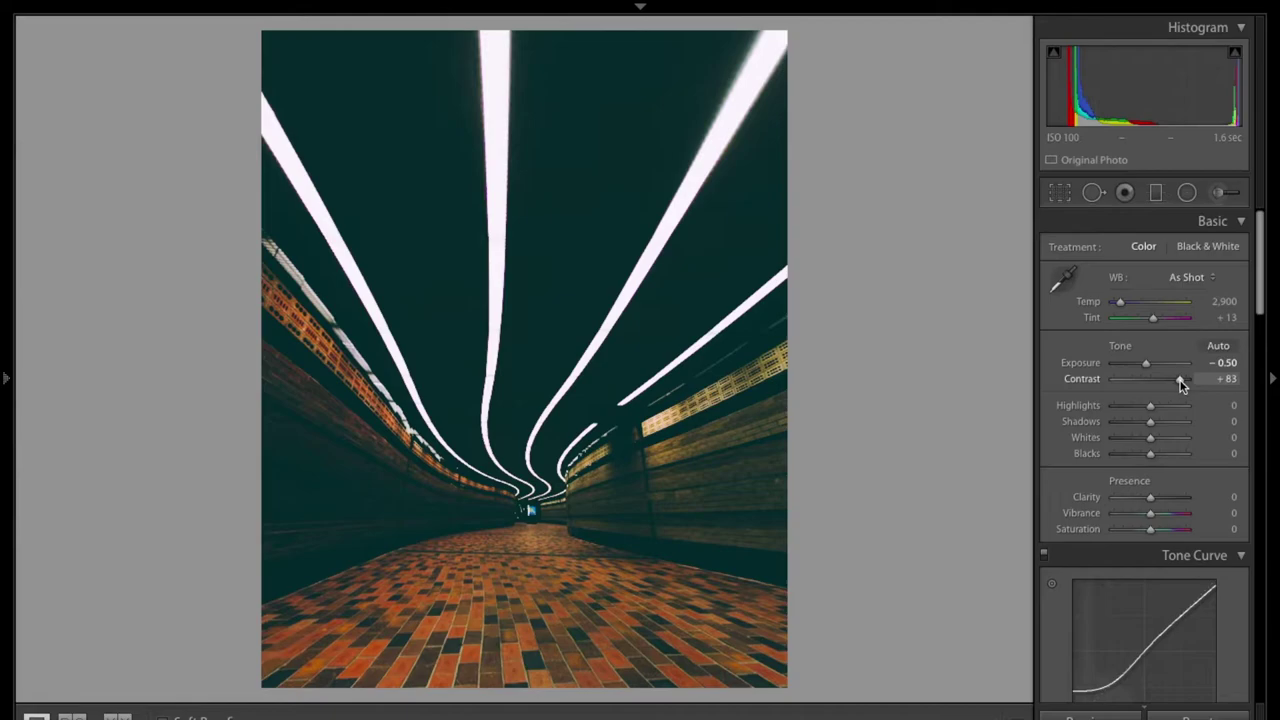
mouse_move(1182, 386)
mouse_down()
mouse_move(1153, 381)
mouse_move(1166, 383)
mouse_up()
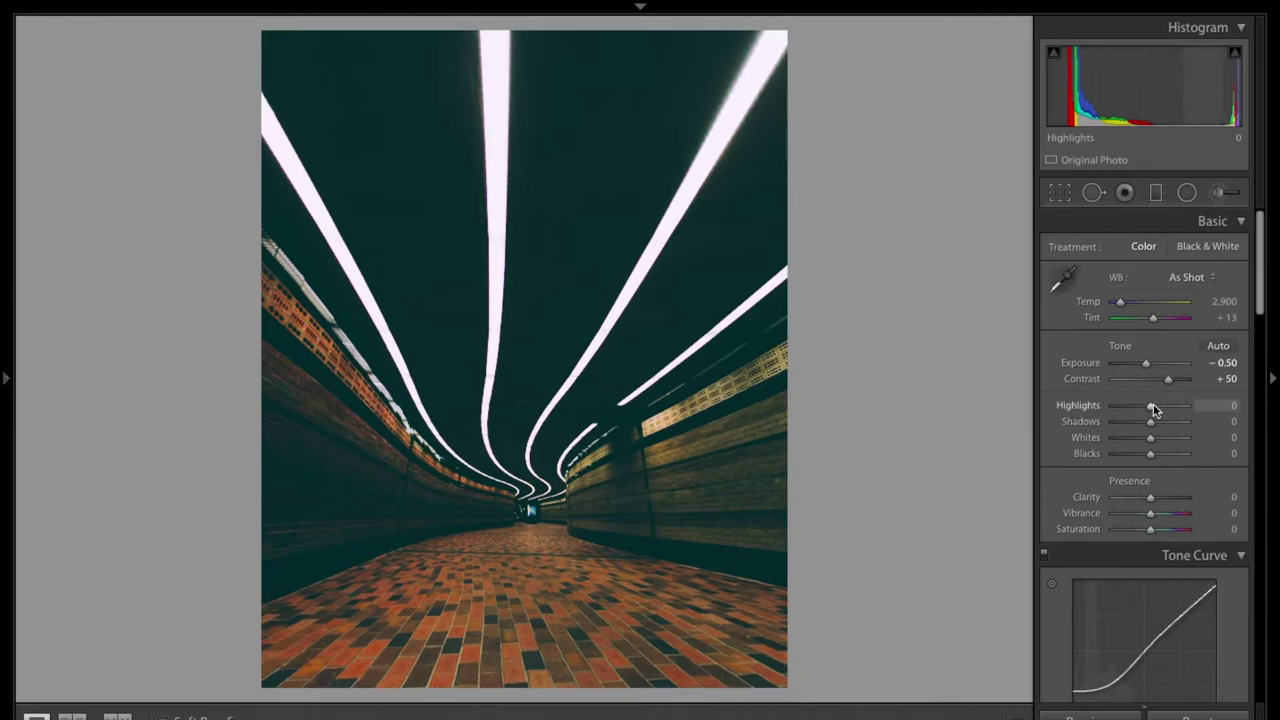
drag(1152, 405, 1169, 405)
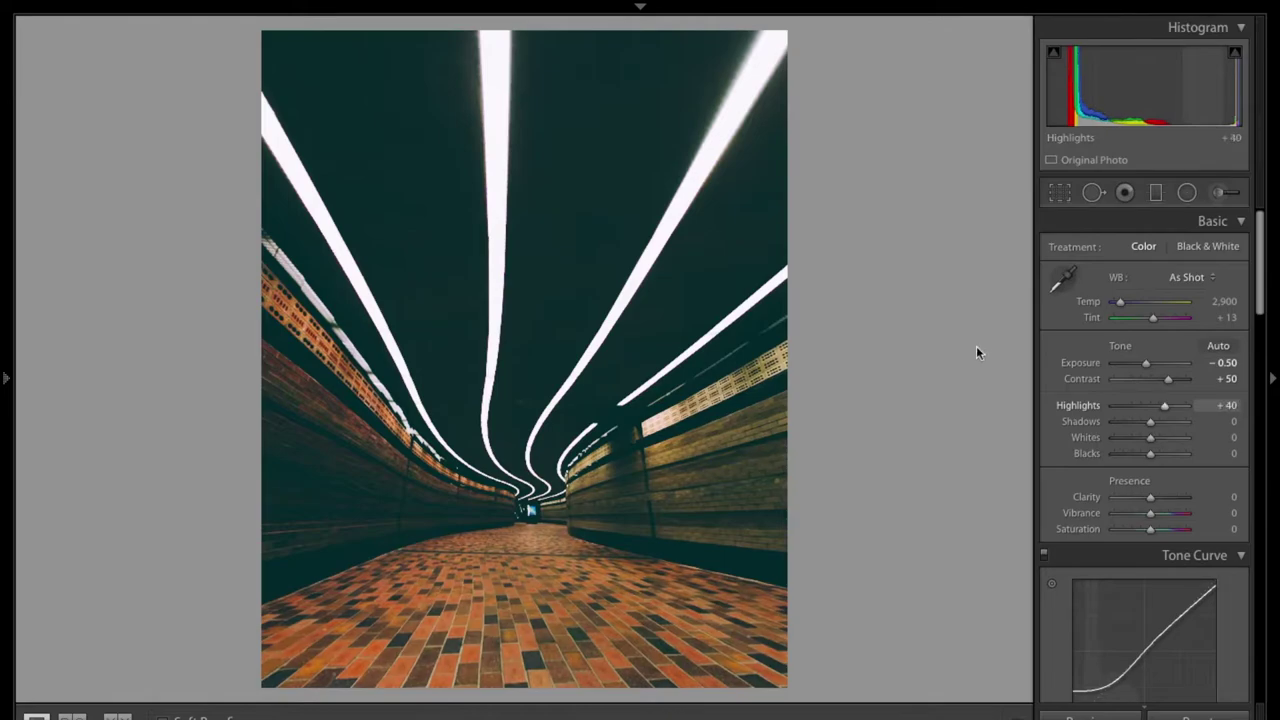
click(1093, 194)
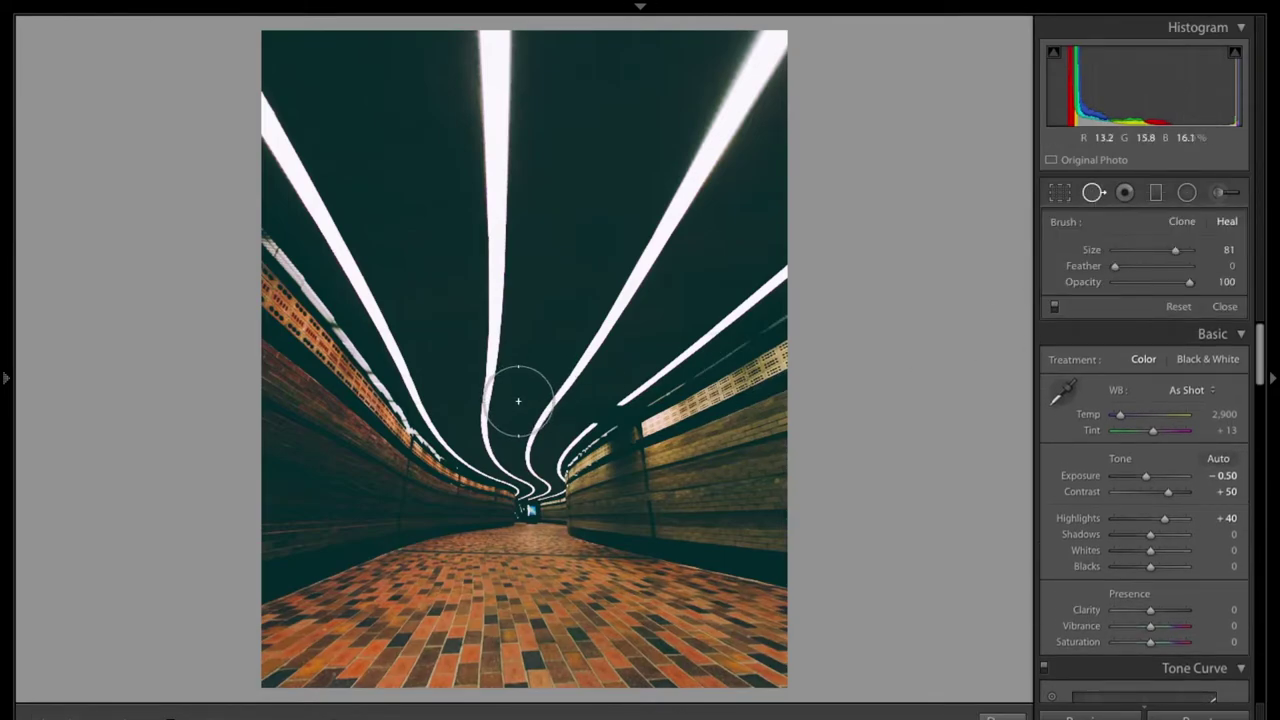
Set the heal brush to size 76, hide edit pins, and undo the test heal spot.
scroll(518, 401, down, 5)
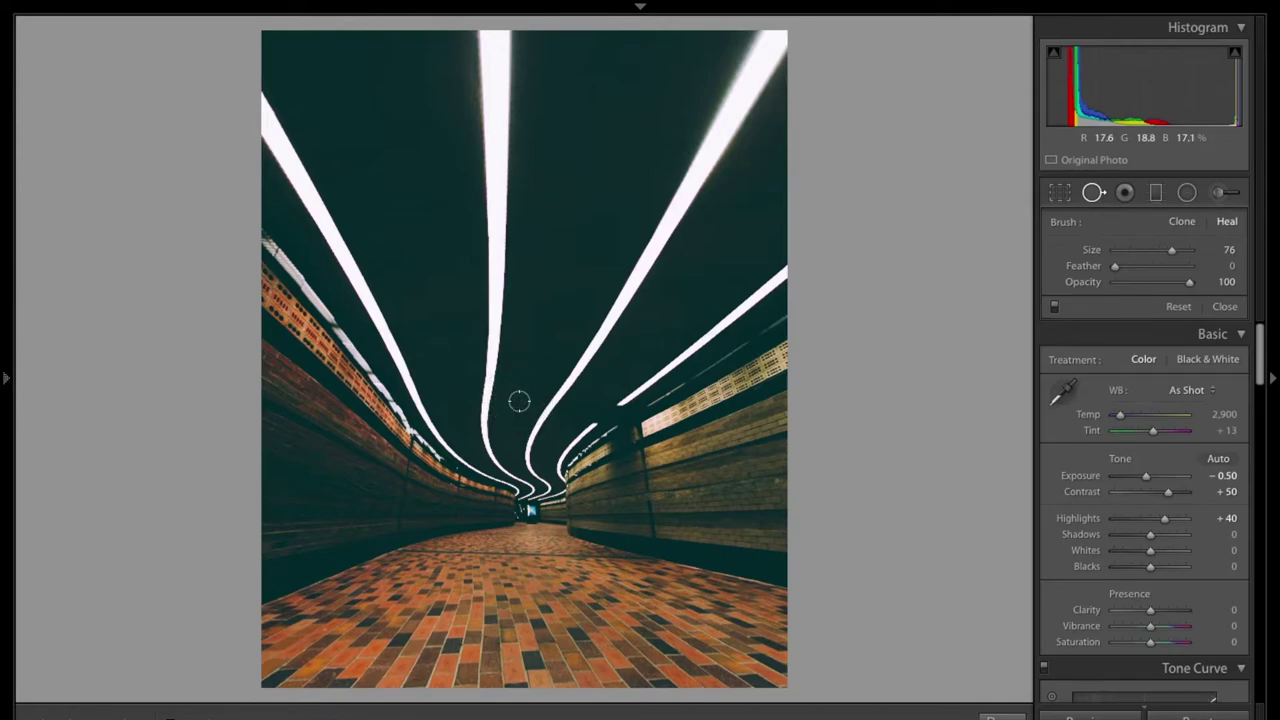
click(518, 401)
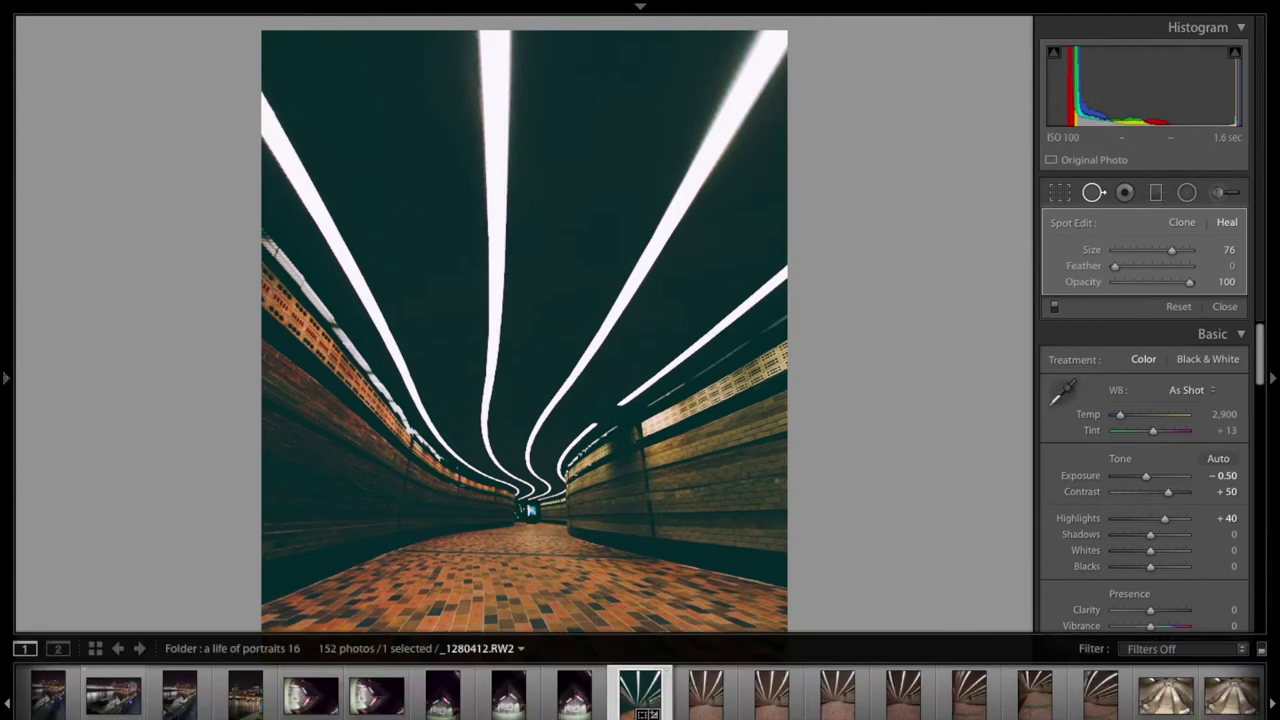
click(130, 714)
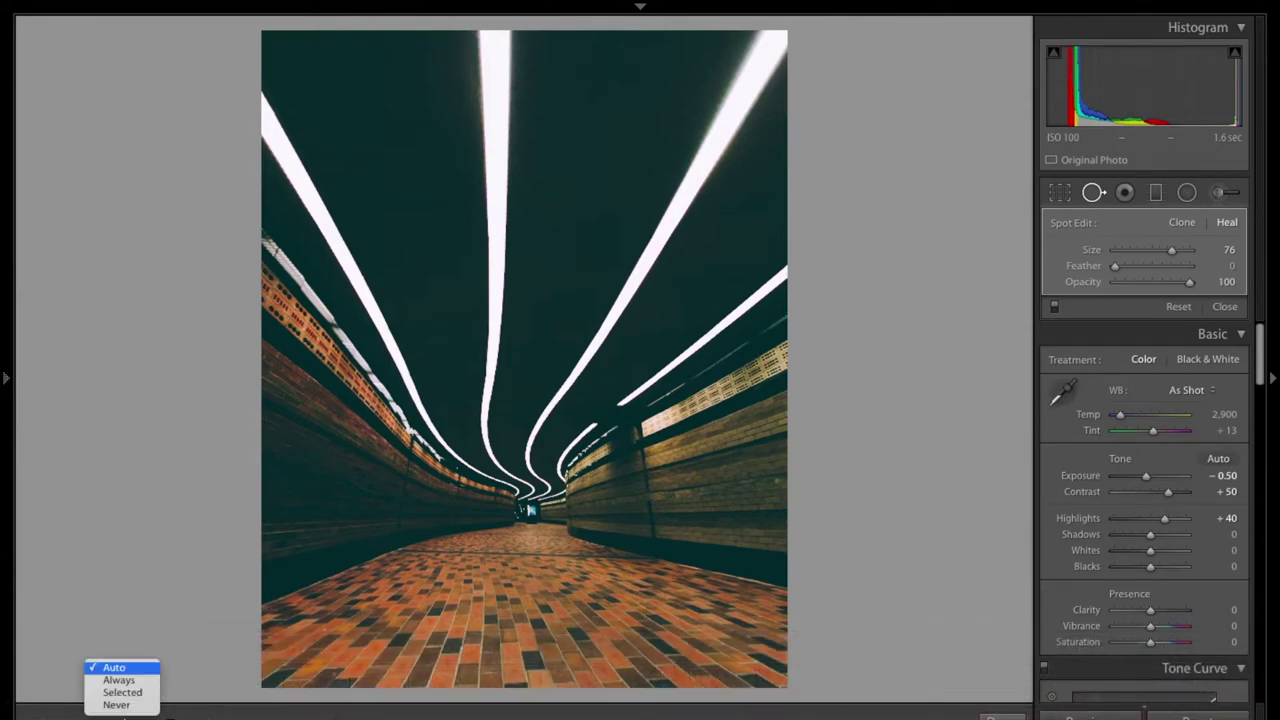
click(124, 705)
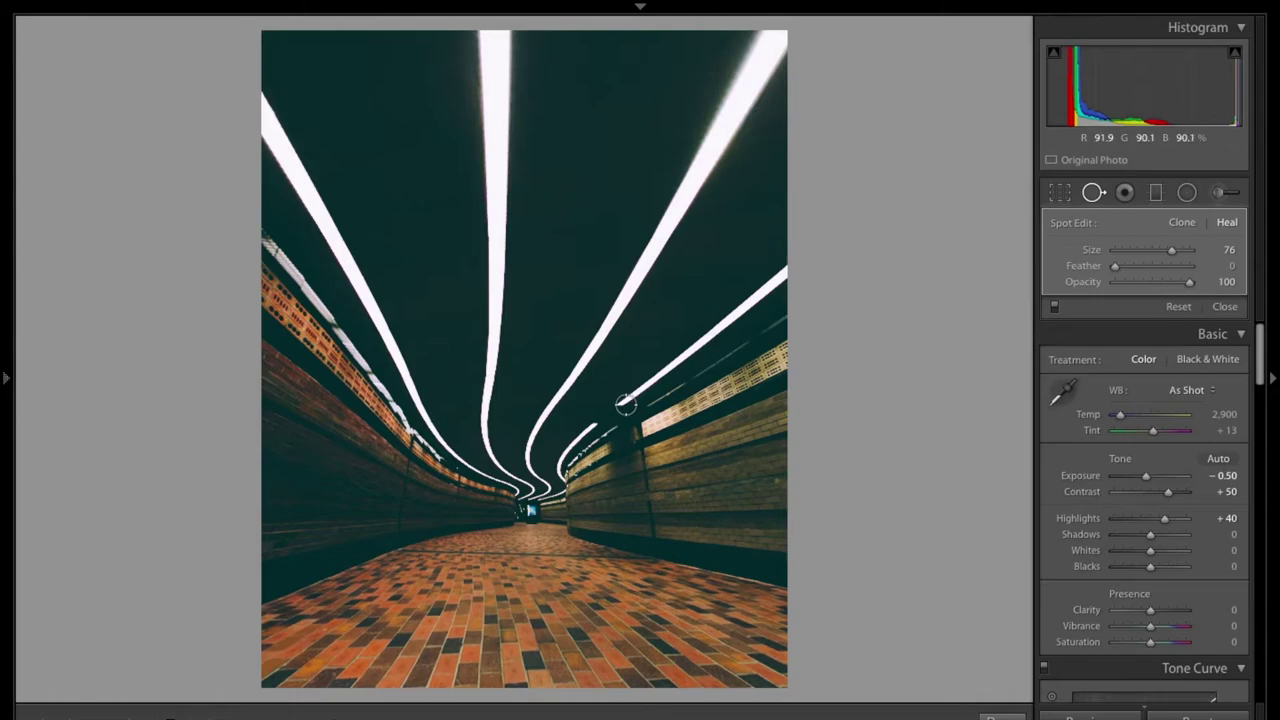
key(ctrl+z)
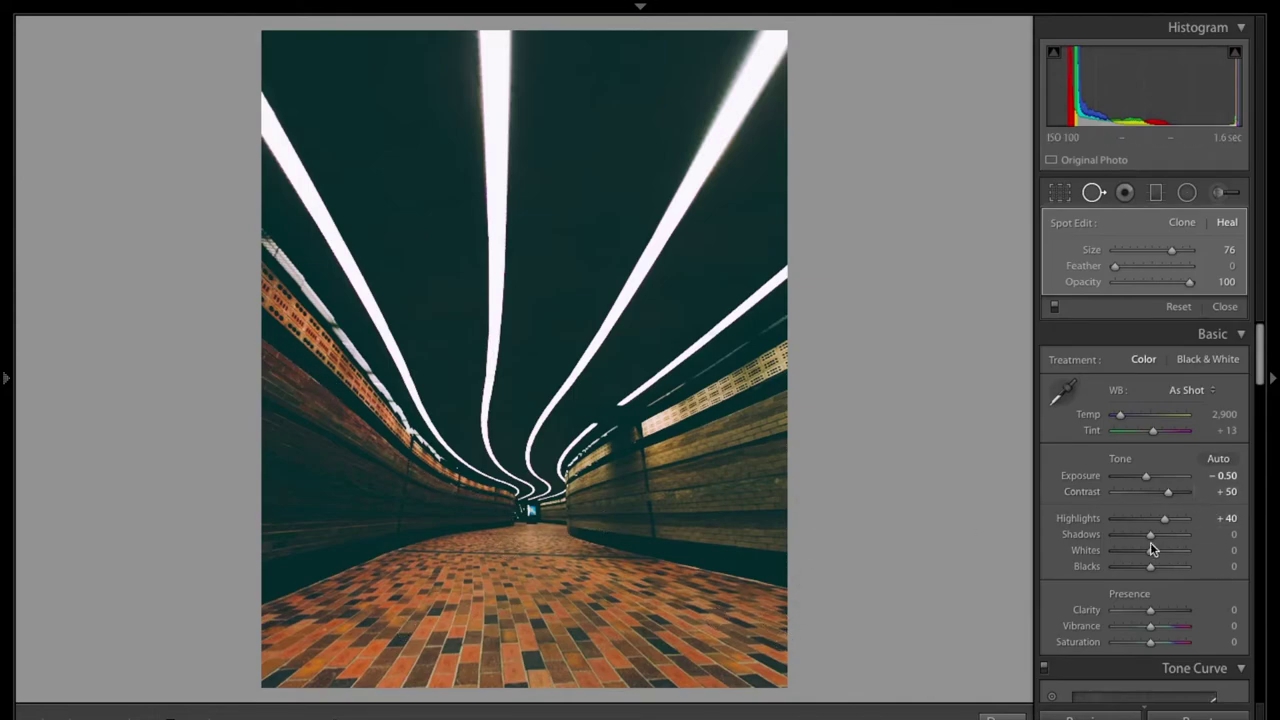
scroll(1150, 542, down, 10)
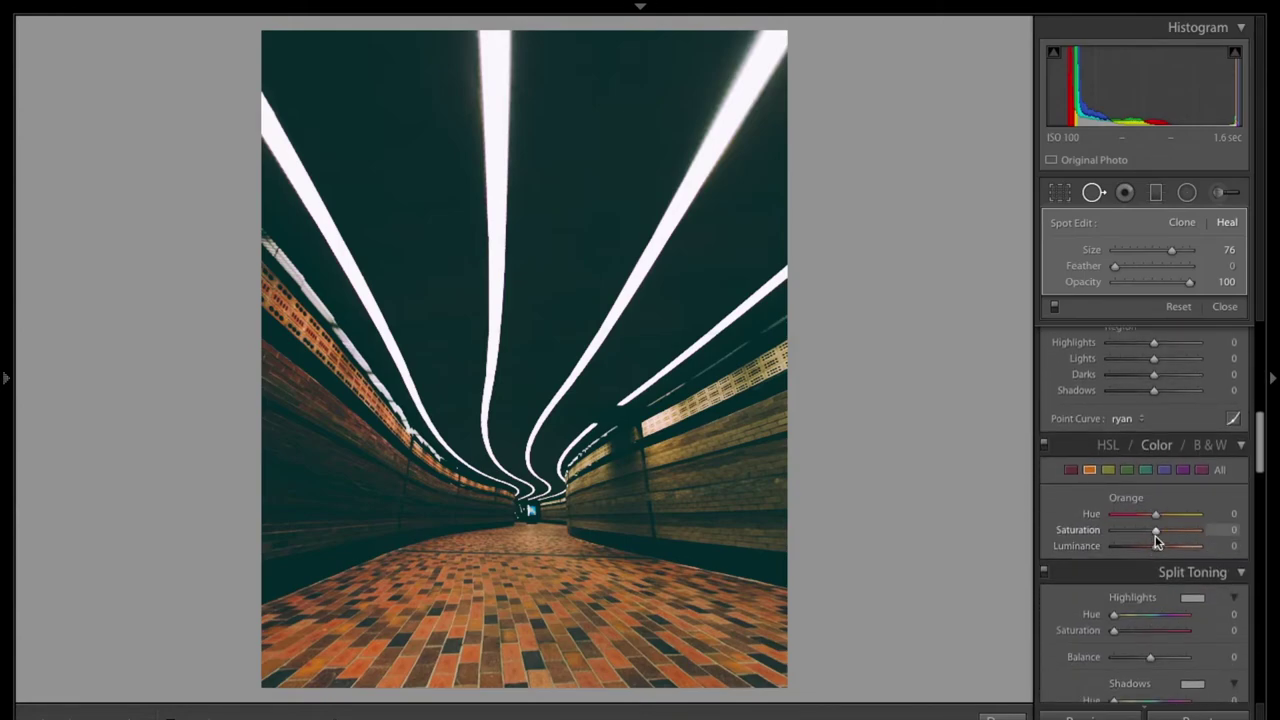
Lower Orange saturation to -12 and Yellow saturation to -42.
mouse_move(1156, 531)
mouse_down()
mouse_move(1137, 531)
mouse_move(1153, 530)
mouse_up()
drag(1138, 530, 1134, 532)
click(1108, 469)
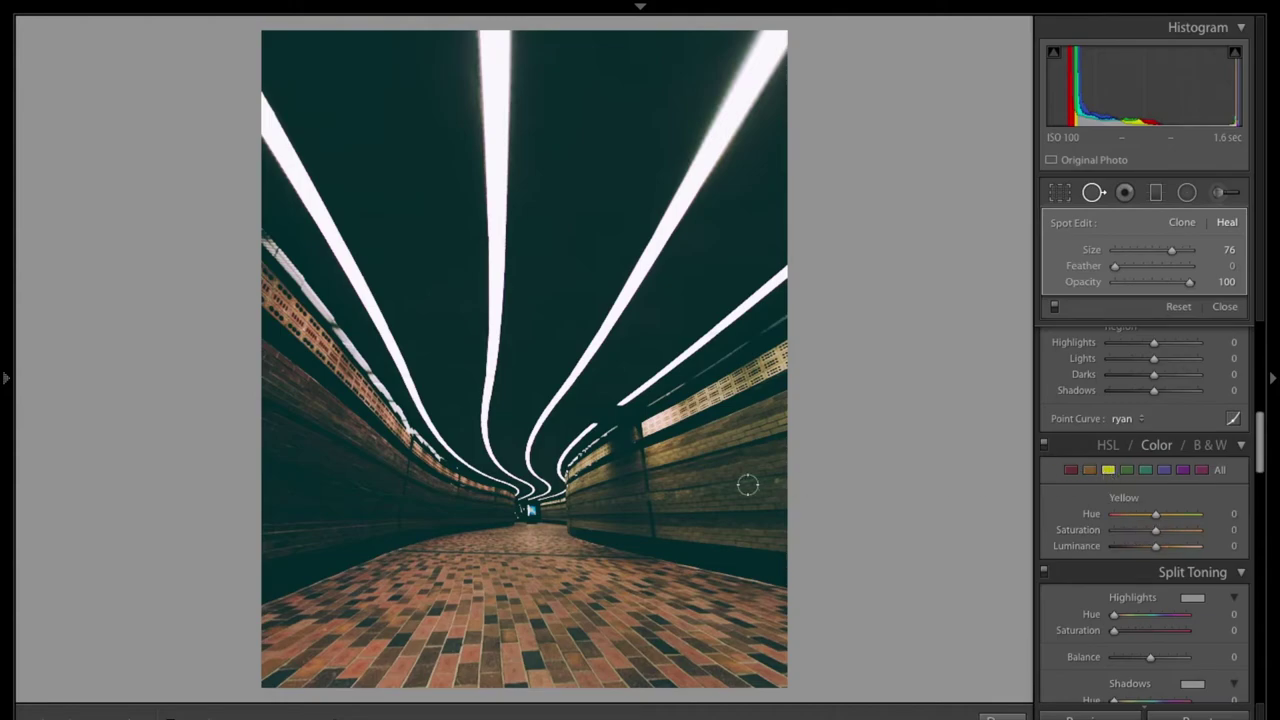
mouse_move(1156, 531)
mouse_down()
mouse_move(1128, 532)
mouse_move(1139, 531)
mouse_up()
scroll(1140, 535, down, 6)
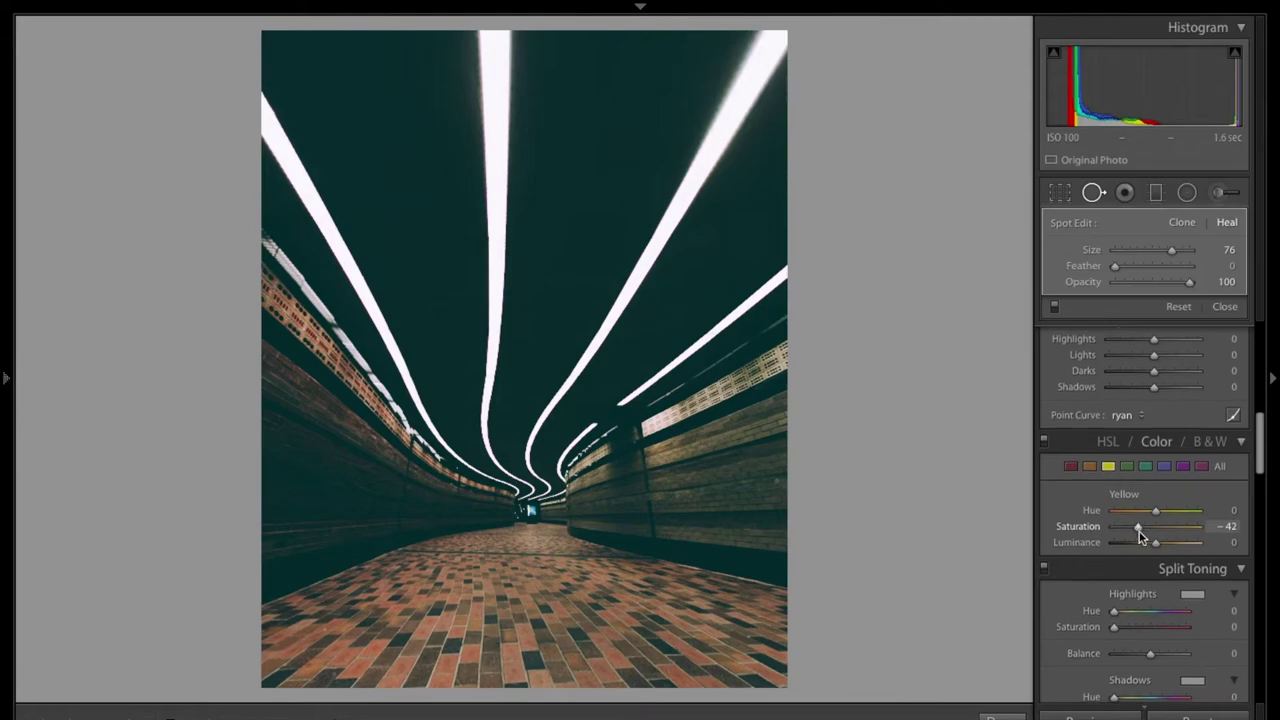
Raise the Detail panel's Sharpening Amount to 70.
scroll(1139, 532, down, 2)
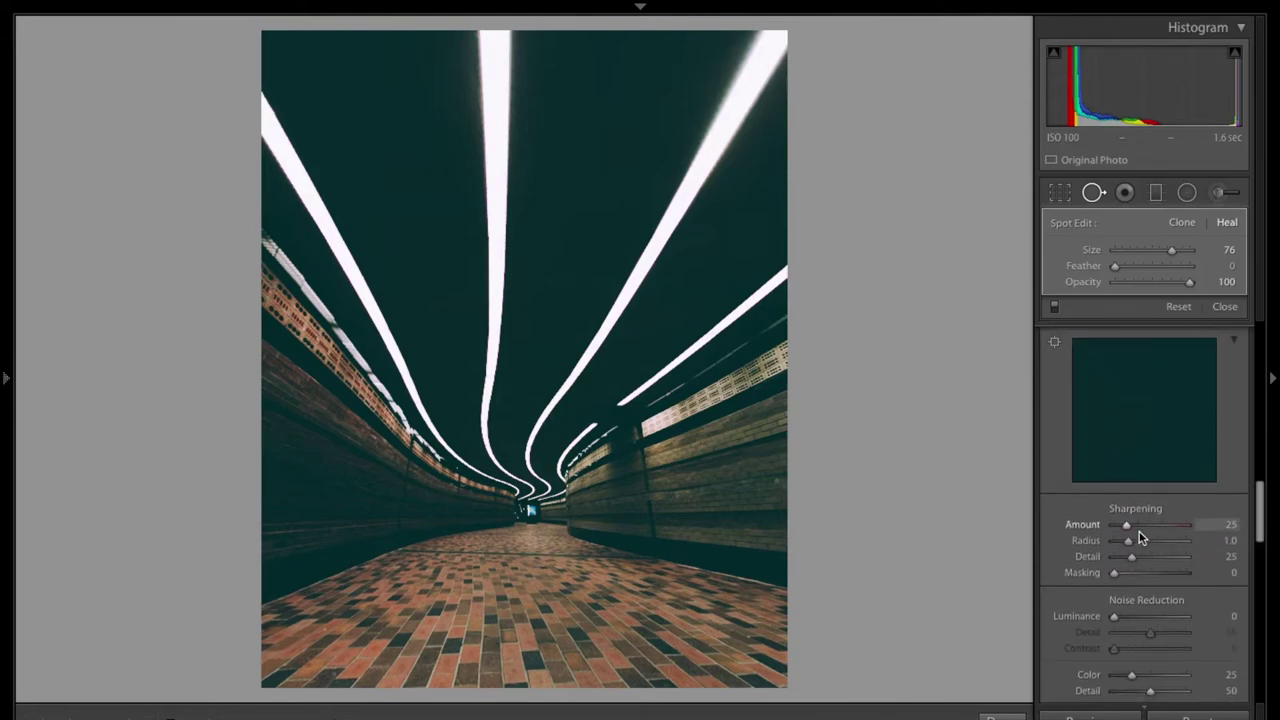
scroll(1140, 535, up, 8)
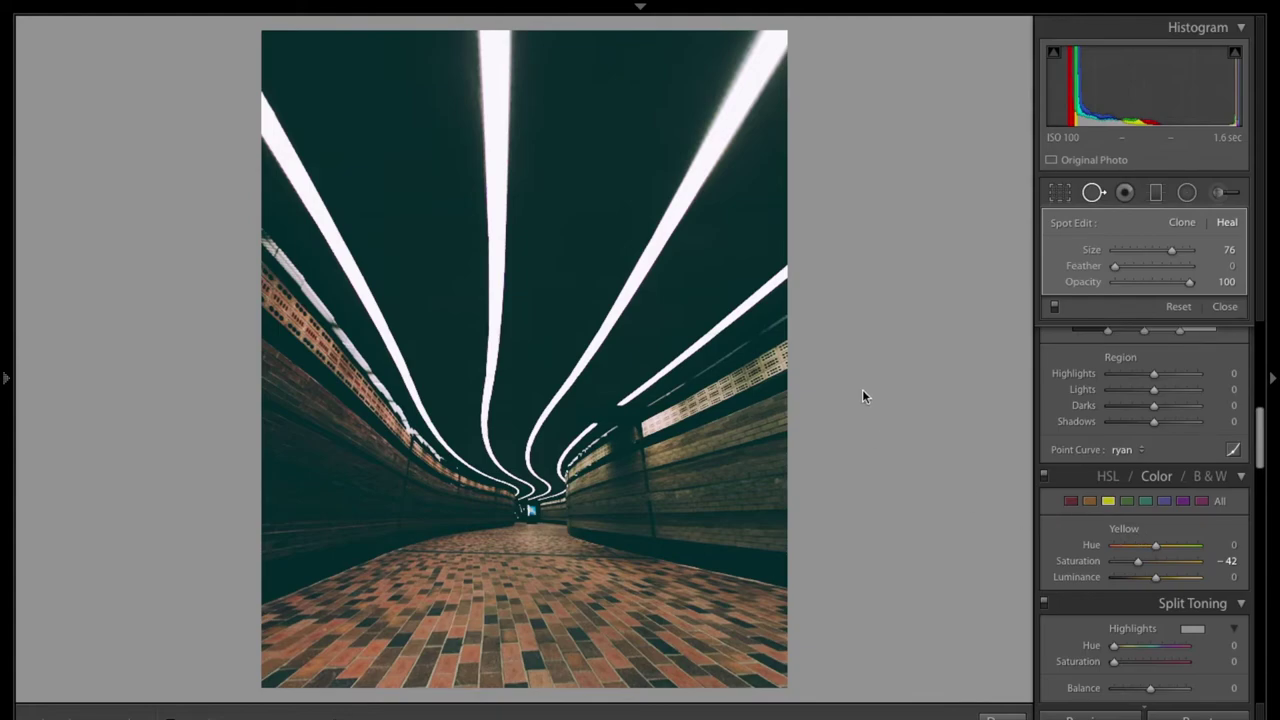
scroll(1108, 612, down, 5)
scroll(1108, 612, down, 3)
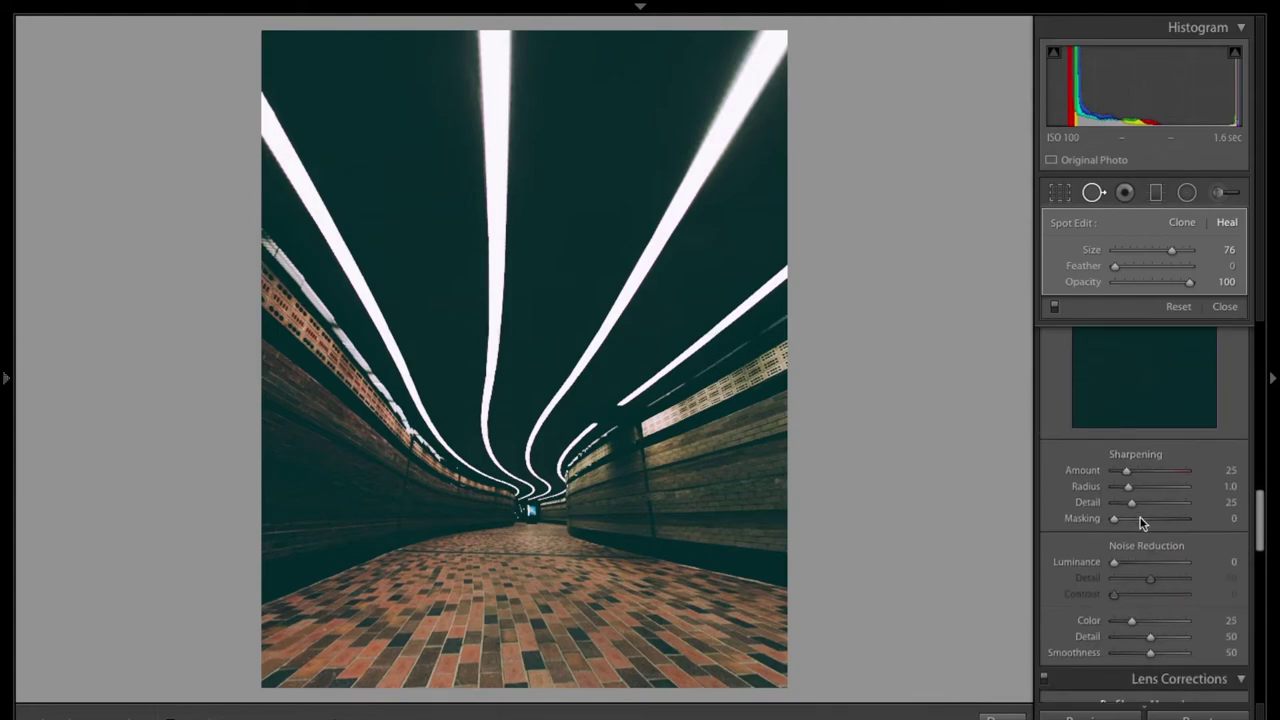
drag(1128, 468, 1148, 472)
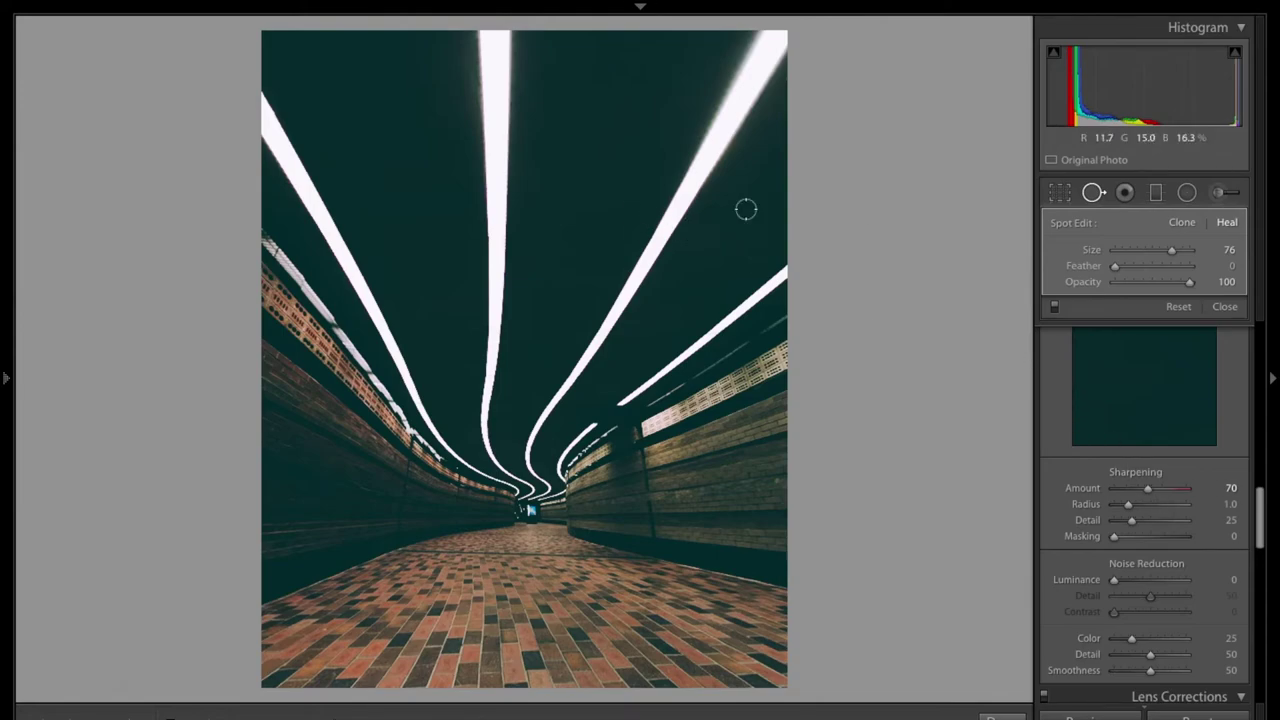
scroll(1140, 450, up, 5)
scroll(1139, 448, up, 3)
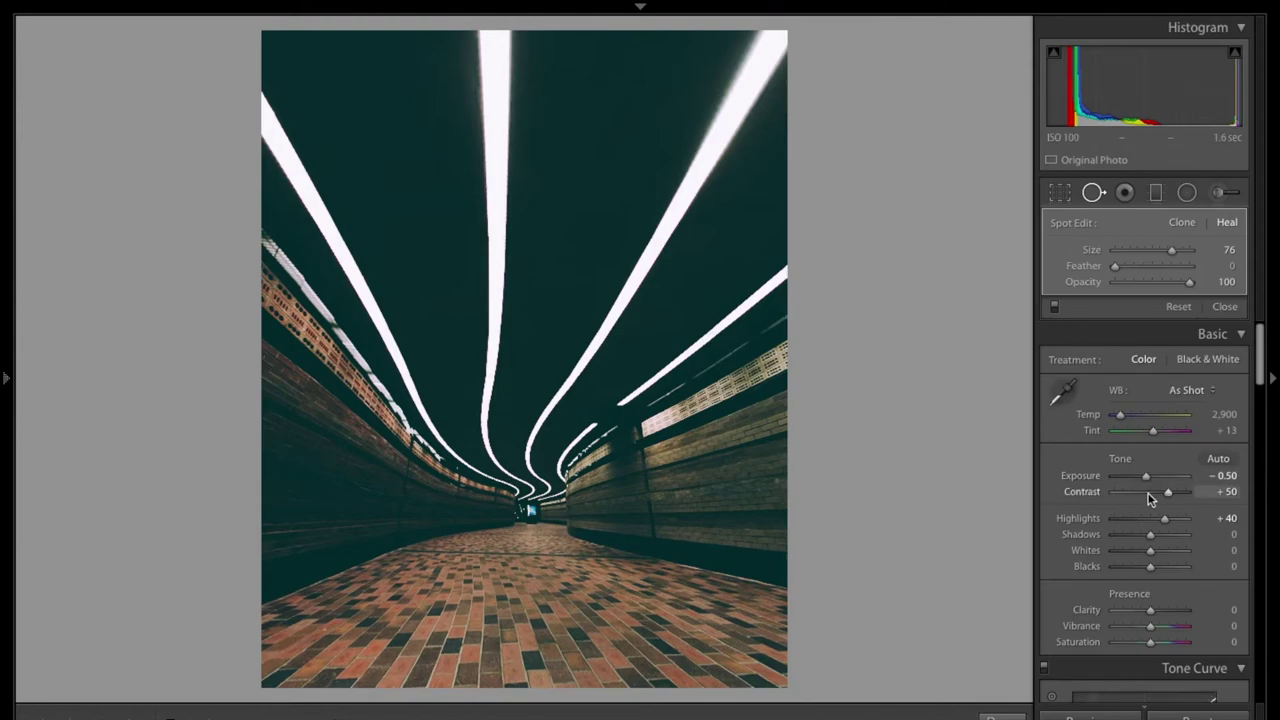
Increase Contrast to +64 and Clarity to +9 in the Basic panel.
mouse_move(1150, 498)
mouse_down()
mouse_move(1085, 500)
mouse_move(1193, 497)
mouse_move(1172, 500)
mouse_up()
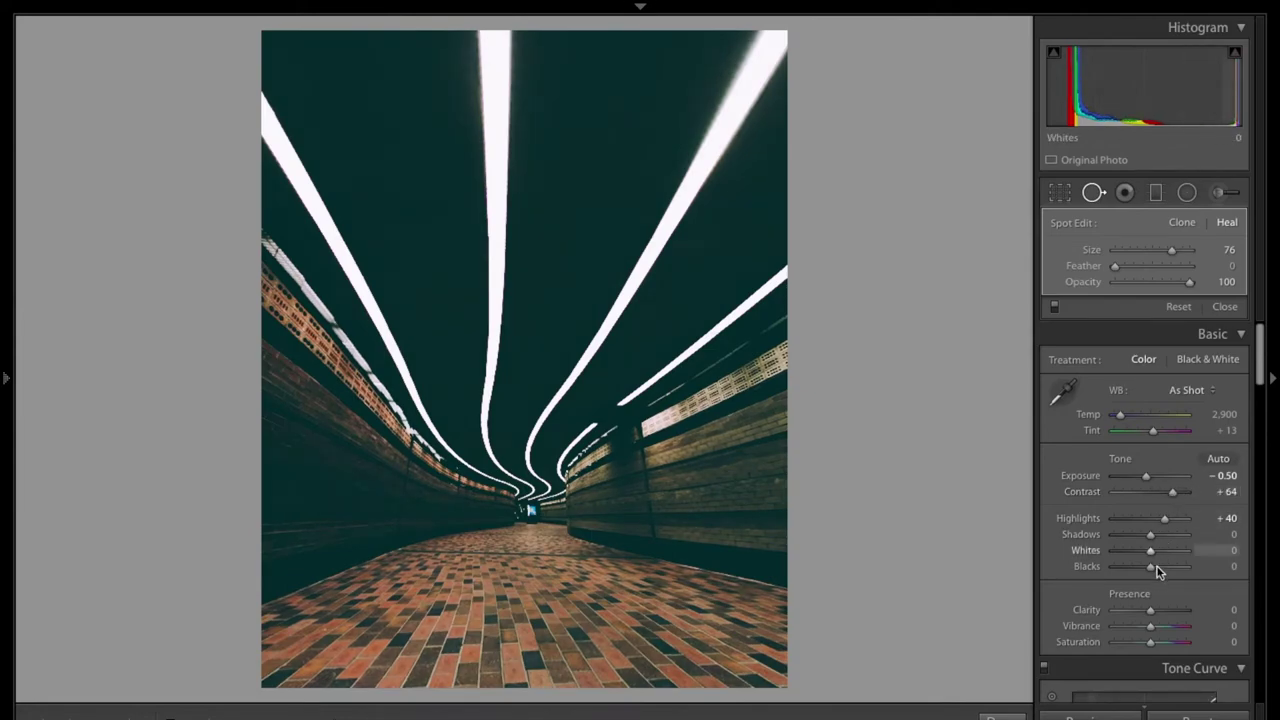
drag(1153, 613, 1155, 613)
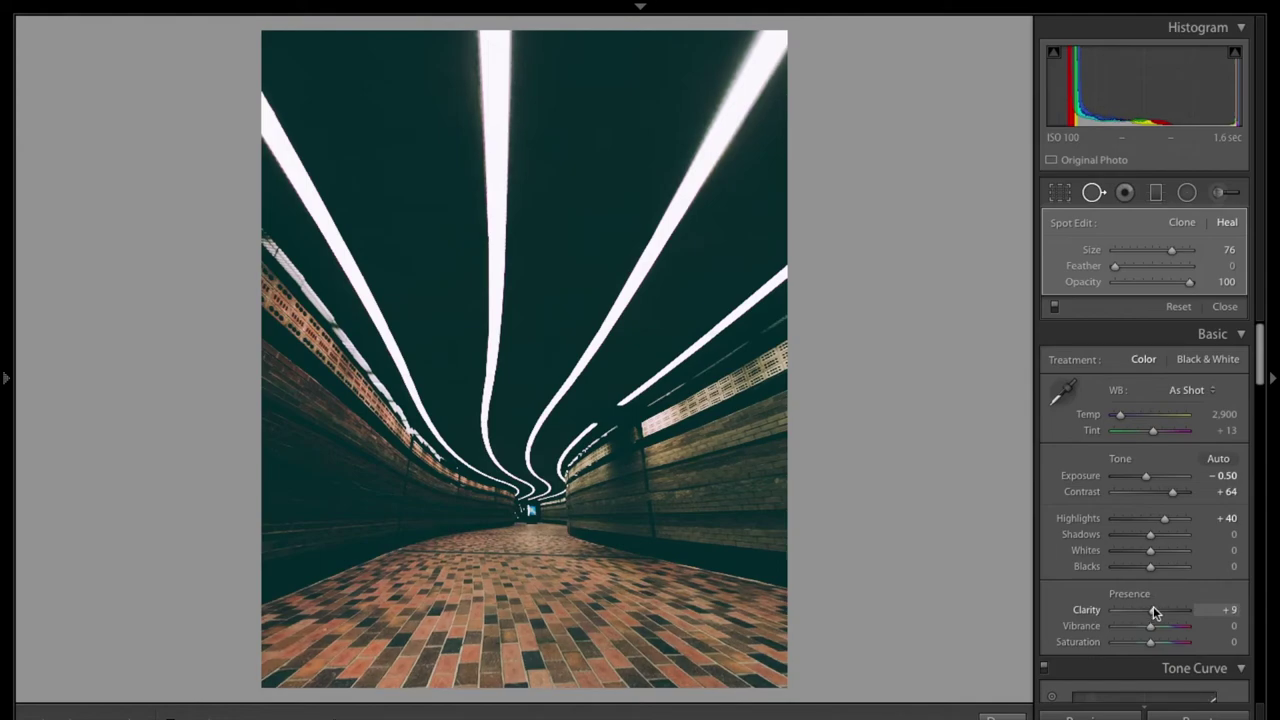
scroll(1155, 612, down, 3)
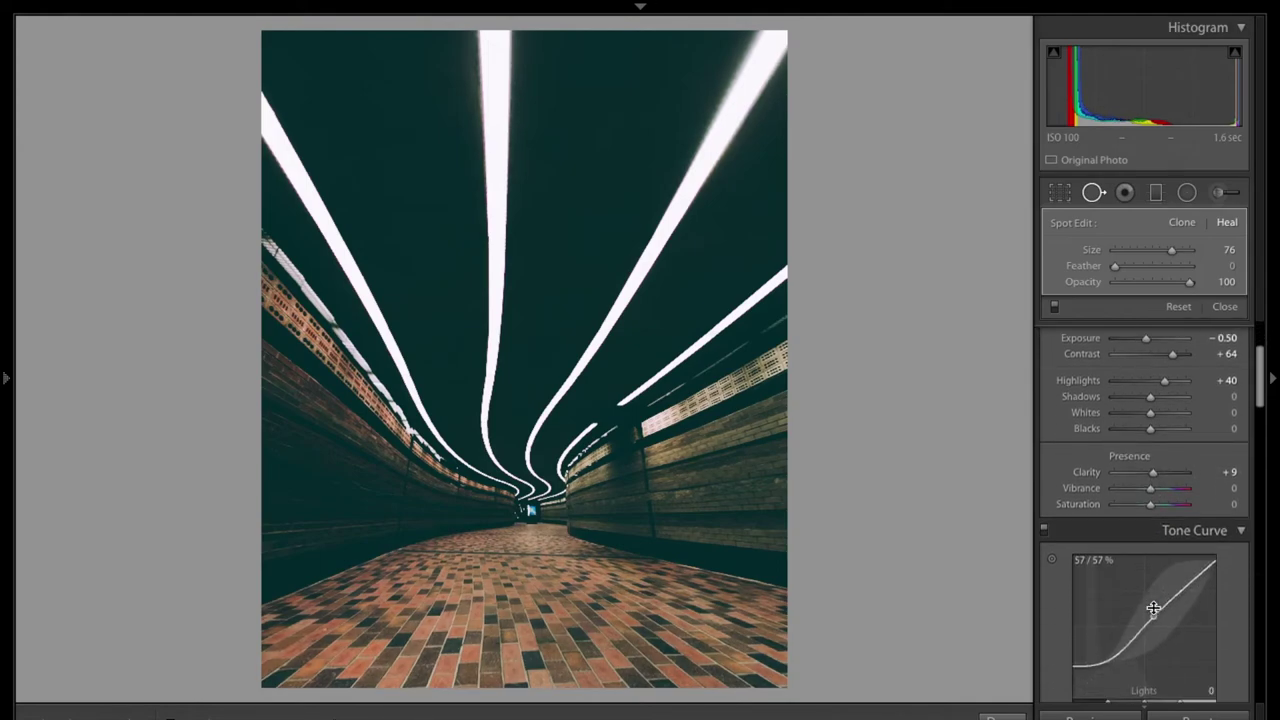
Set Noise Reduction Luminance to 41 in the Detail panel.
scroll(1145, 497, down, 15)
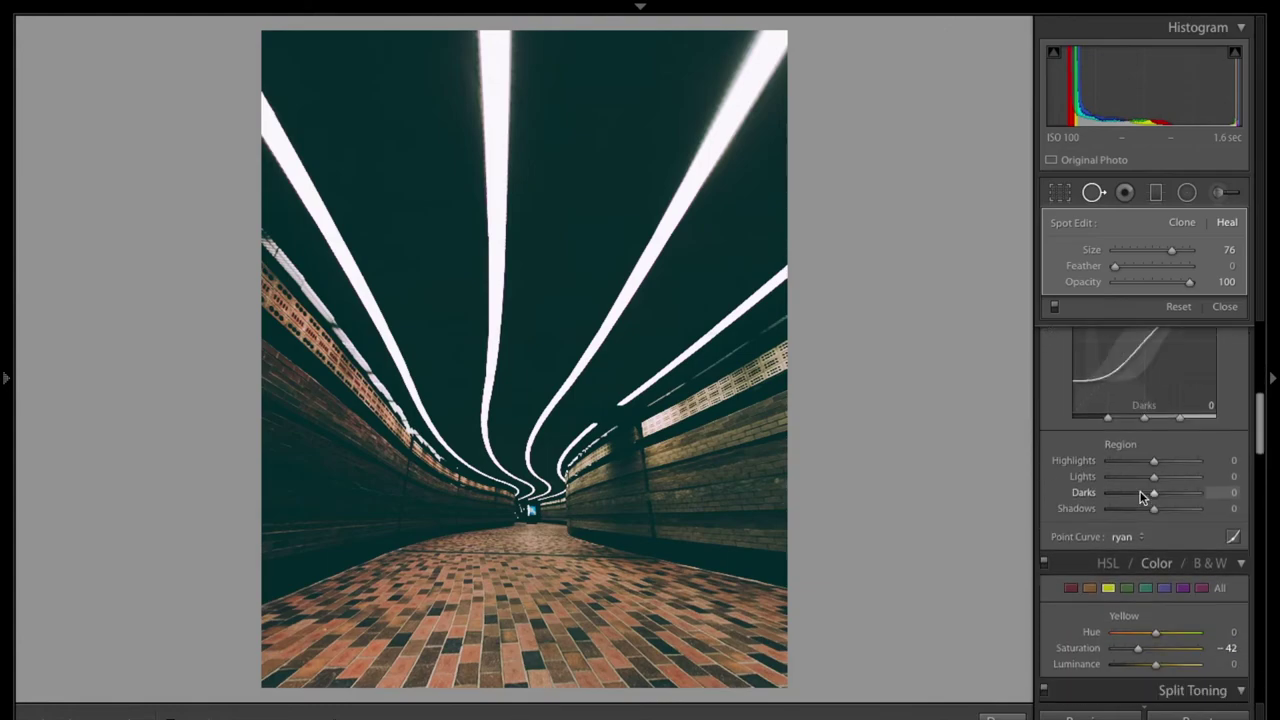
scroll(1144, 493, down, 6)
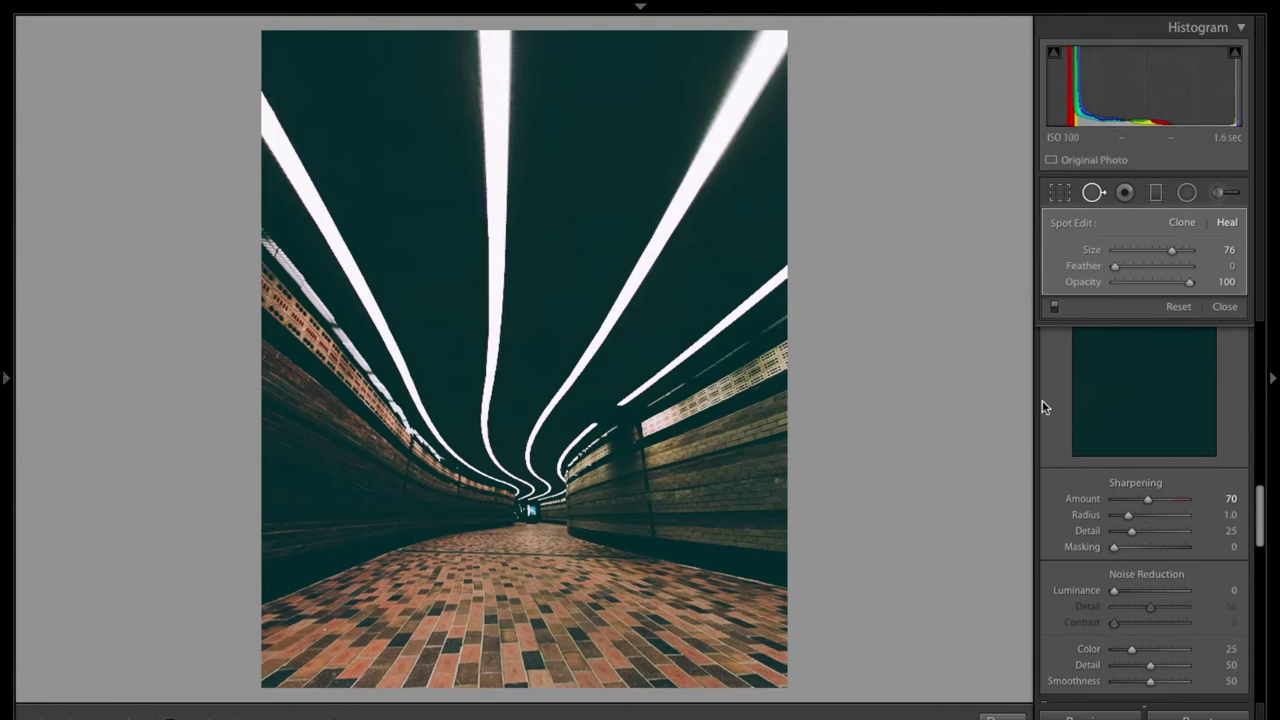
drag(1114, 590, 1144, 592)
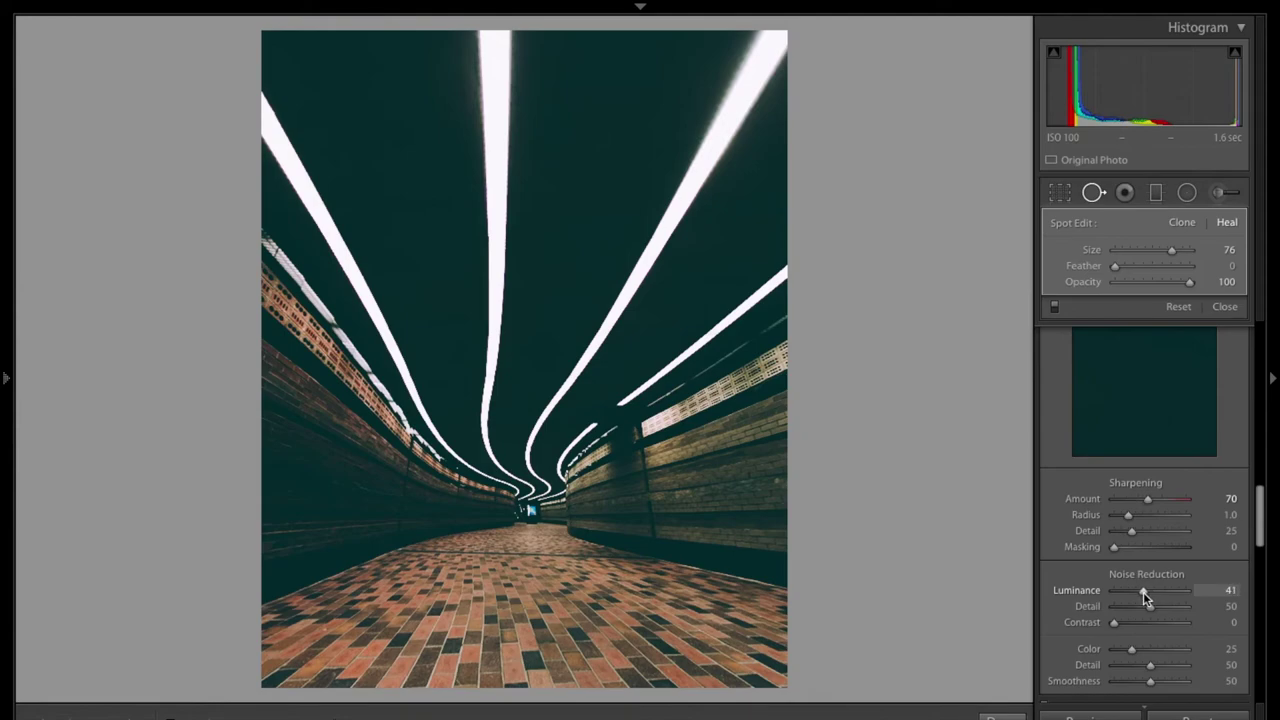
scroll(1163, 576, down, 5)
Set the Post-Crop Vignetting Amount to -19, testing Grain but leaving it at 0.
scroll(1162, 575, down, 8)
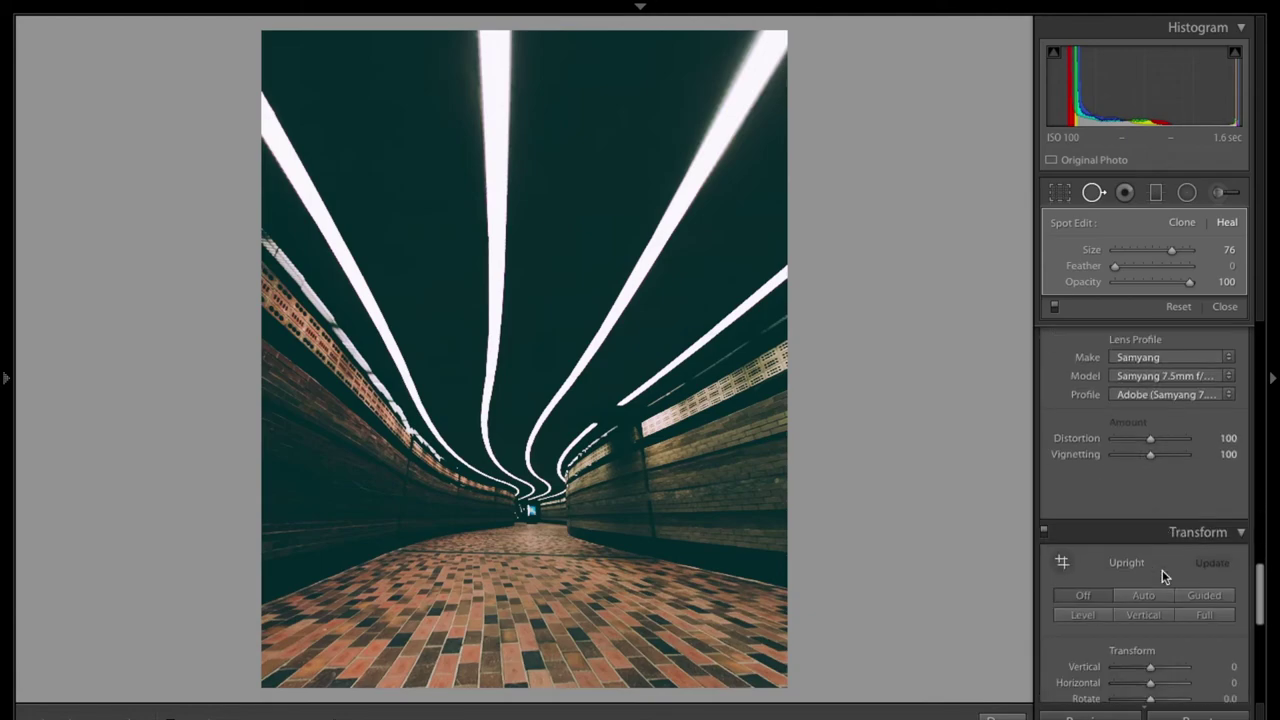
scroll(1162, 575, down, 1)
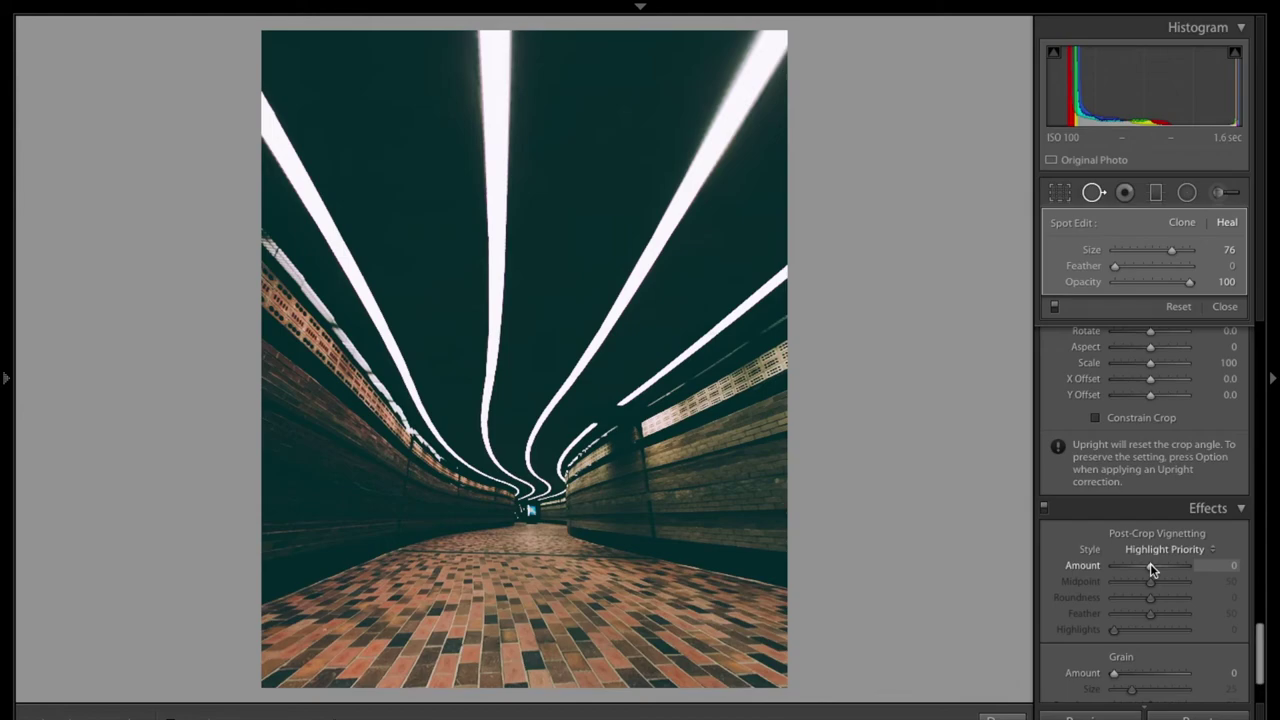
drag(1150, 565, 1142, 564)
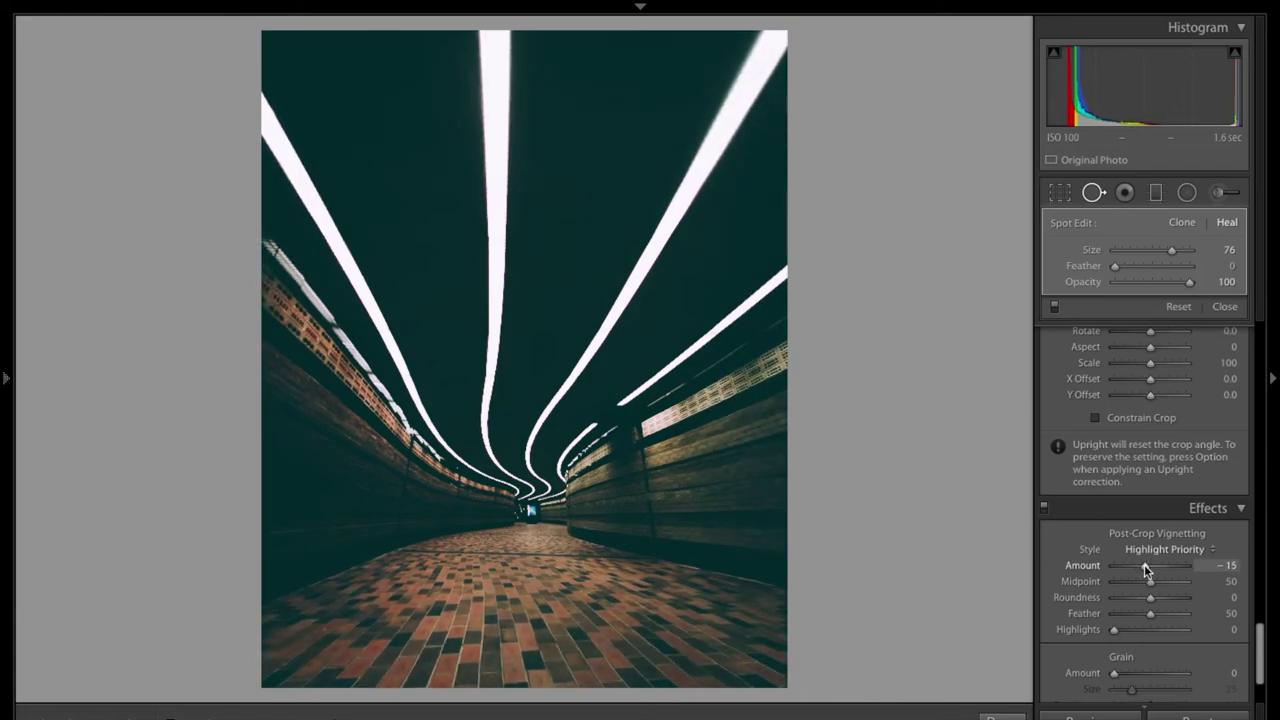
drag(1144, 564, 1143, 564)
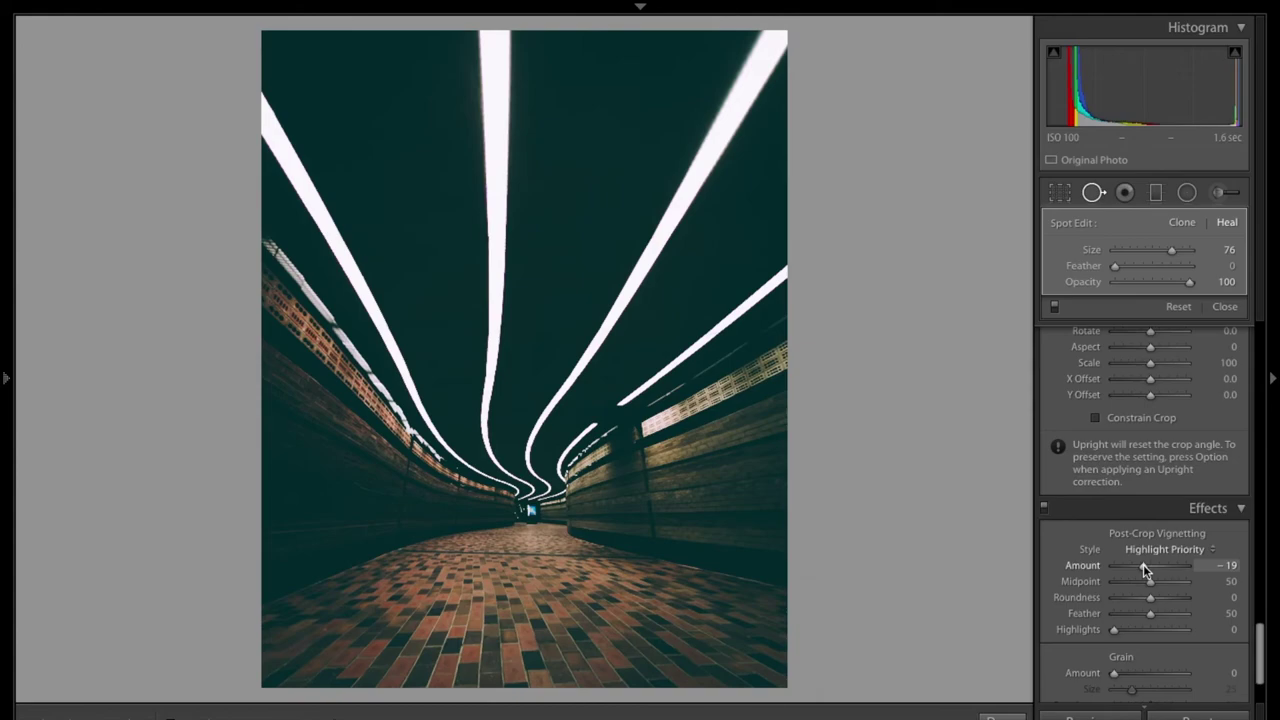
scroll(1172, 605, down, 3)
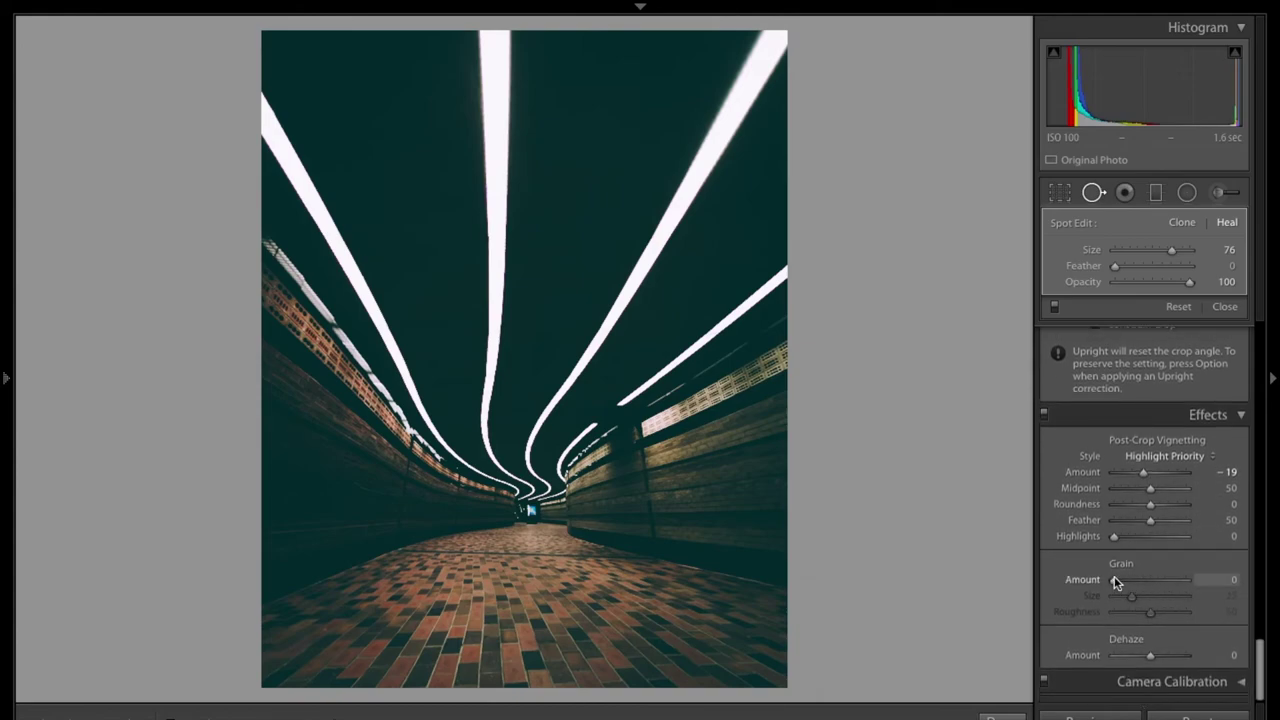
drag(1114, 582, 1066, 578)
scroll(1180, 468, up, 8)
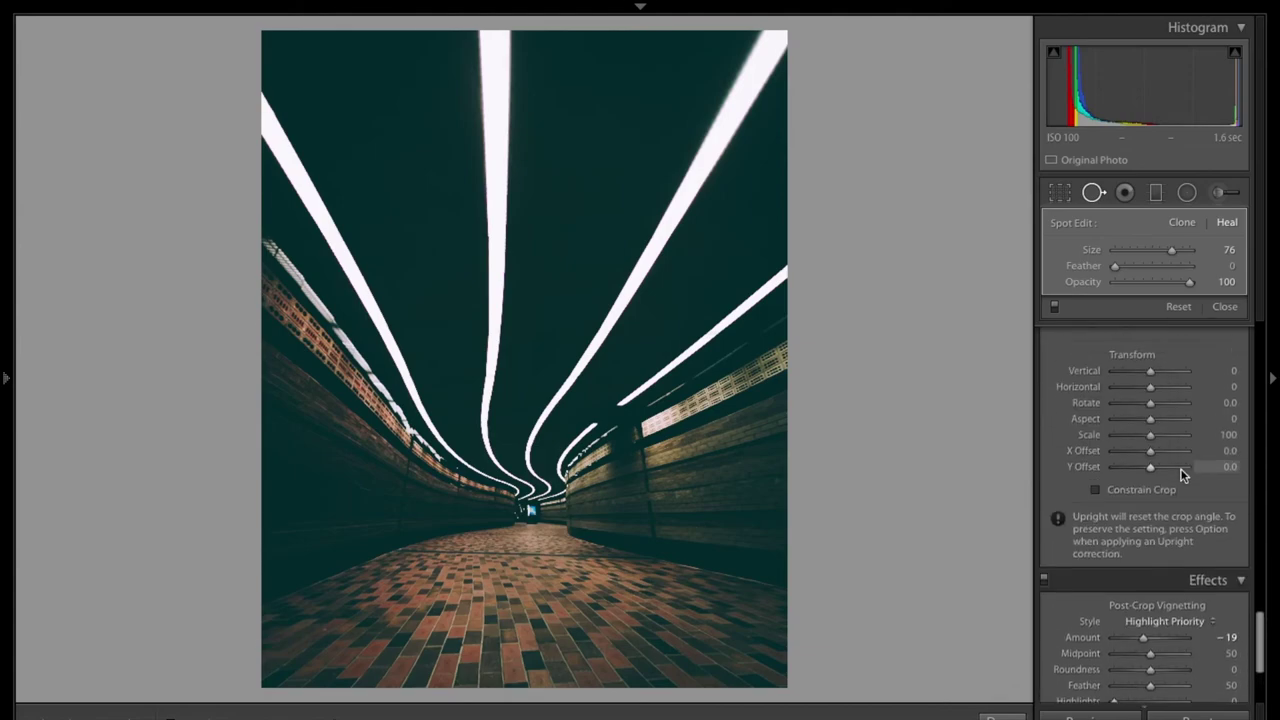
scroll(1180, 468, up, 5)
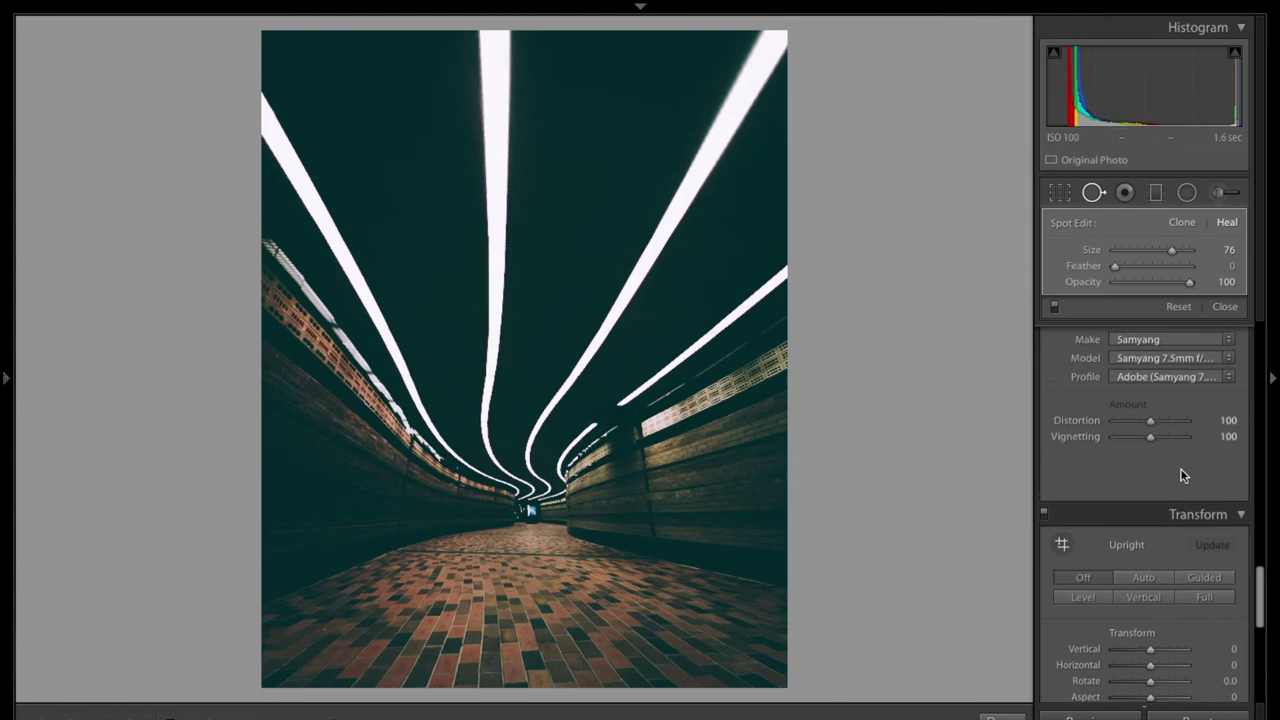
scroll(1180, 468, up, 6)
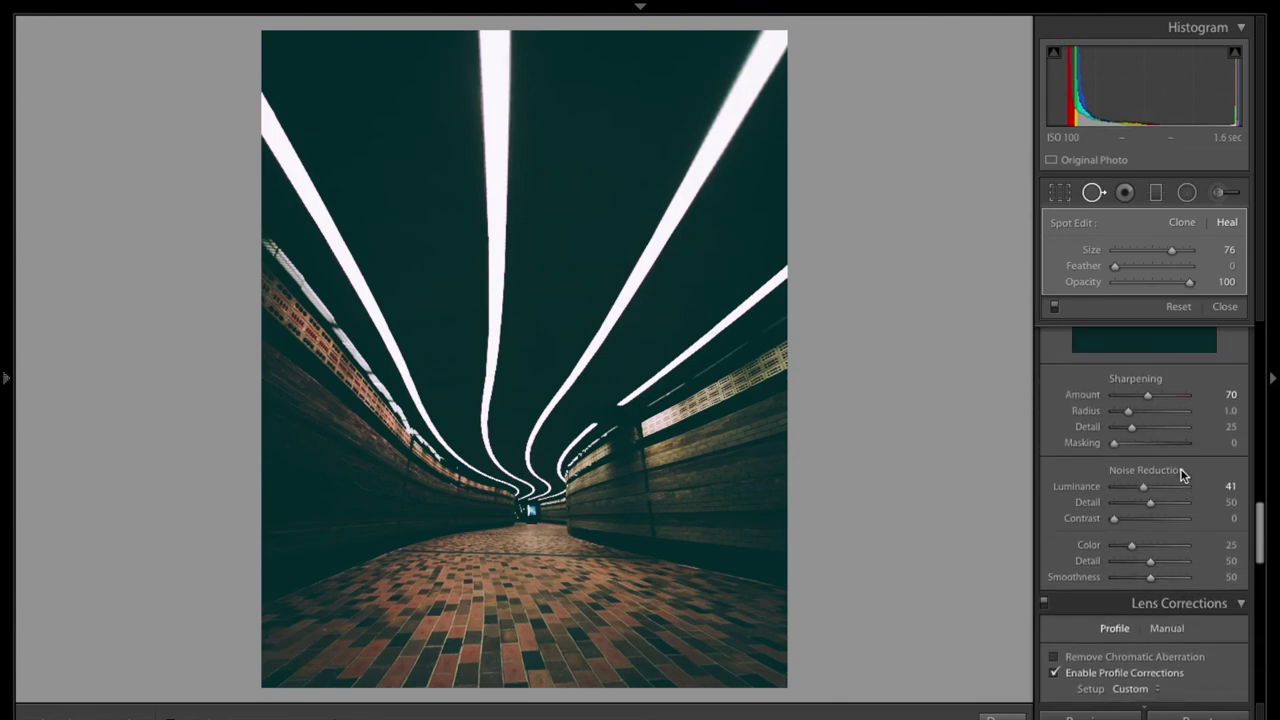
scroll(1180, 476, up, 8)
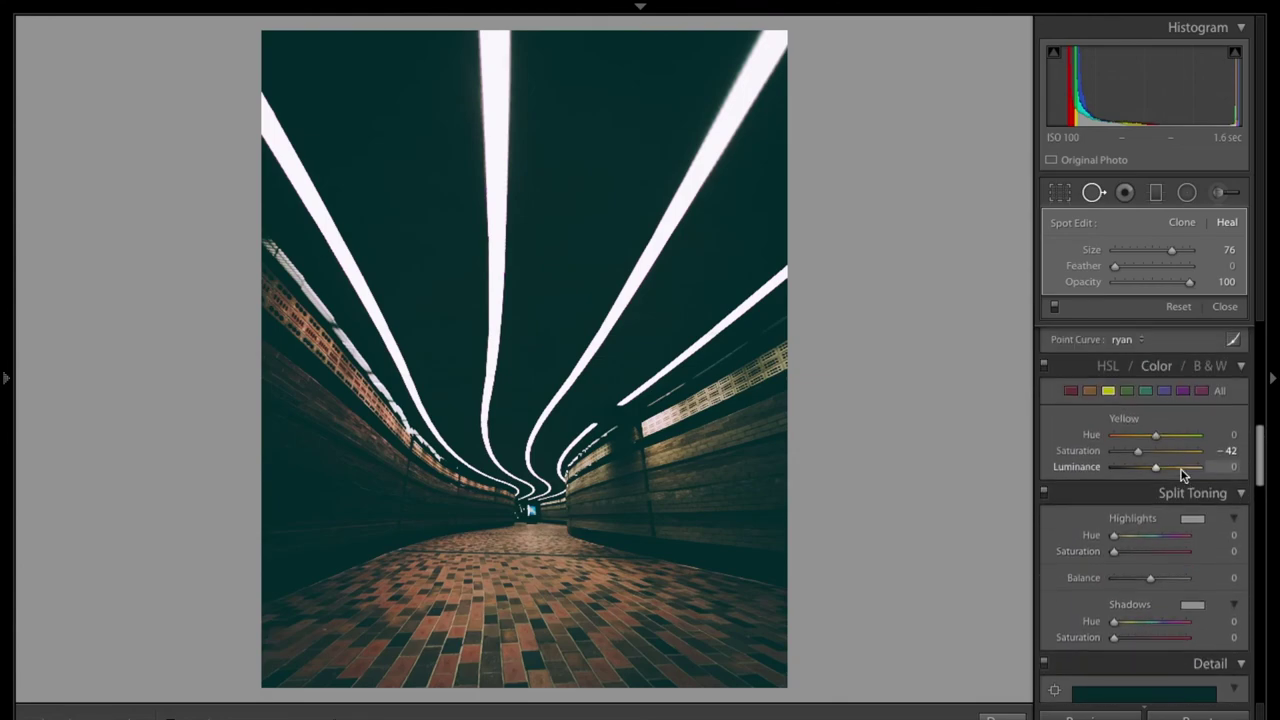
scroll(1180, 476, up, 7)
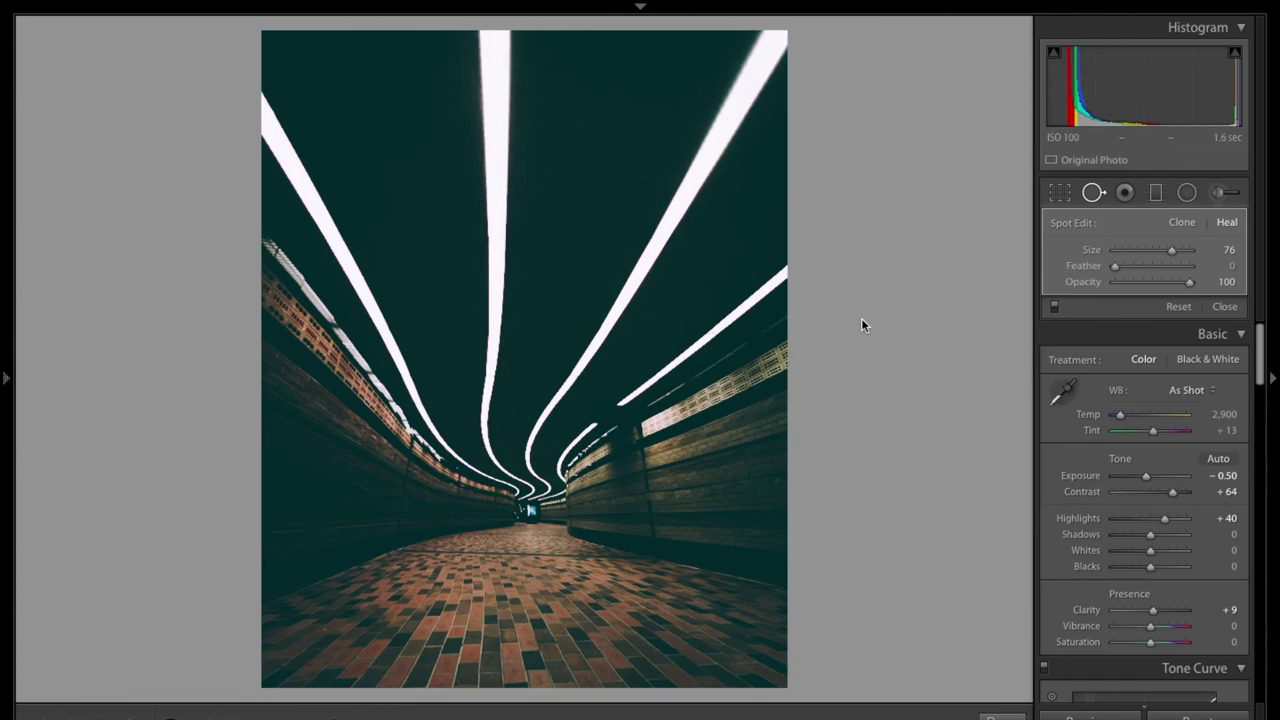
key(backslash)
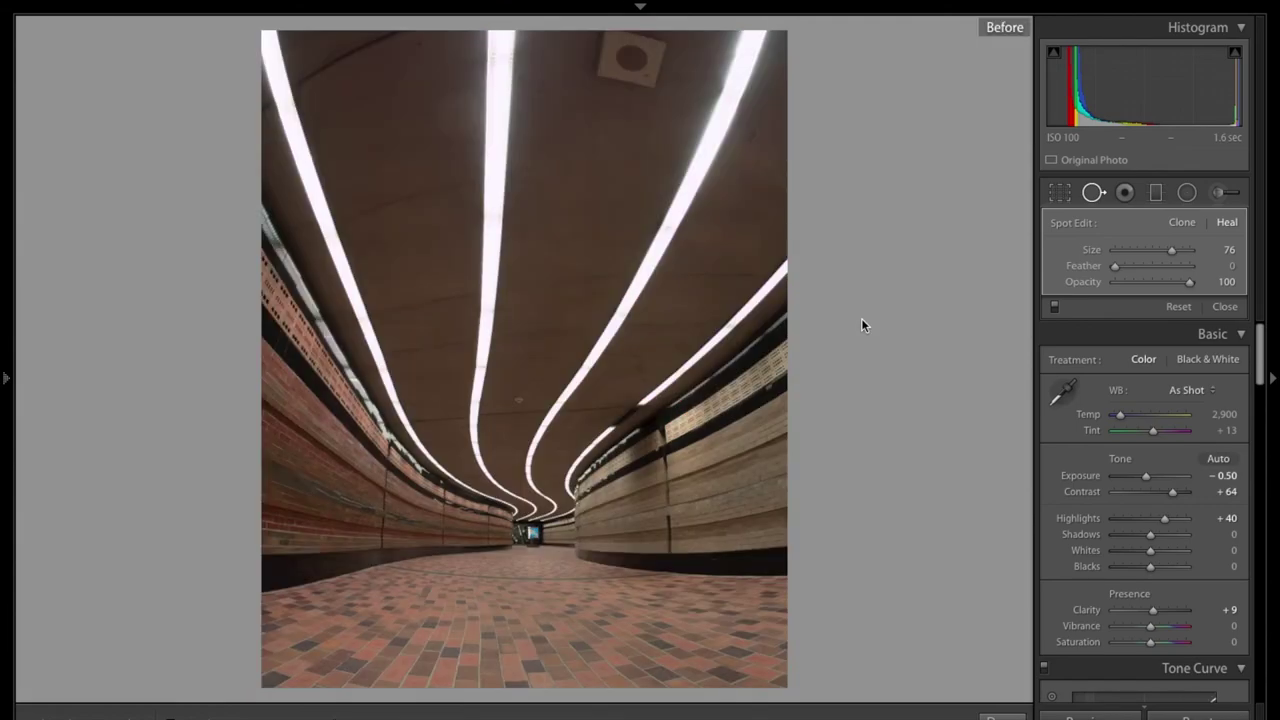
key(backslash)
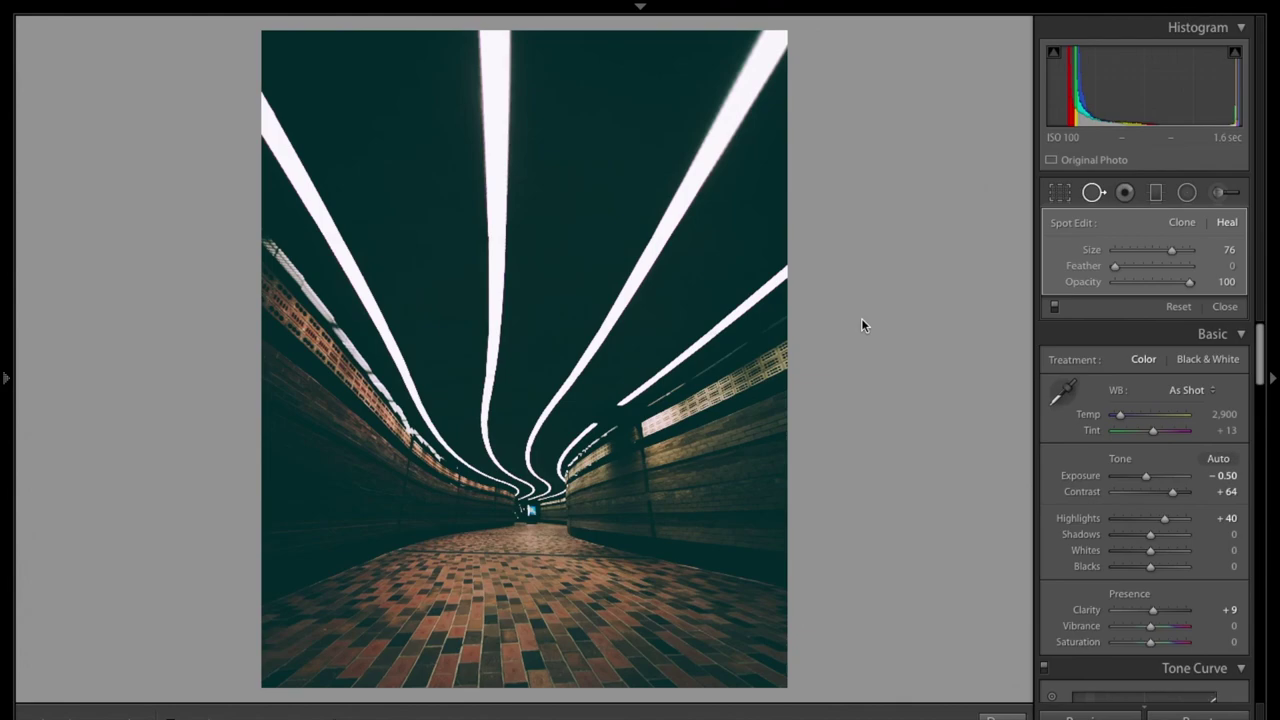
click(414, 712)
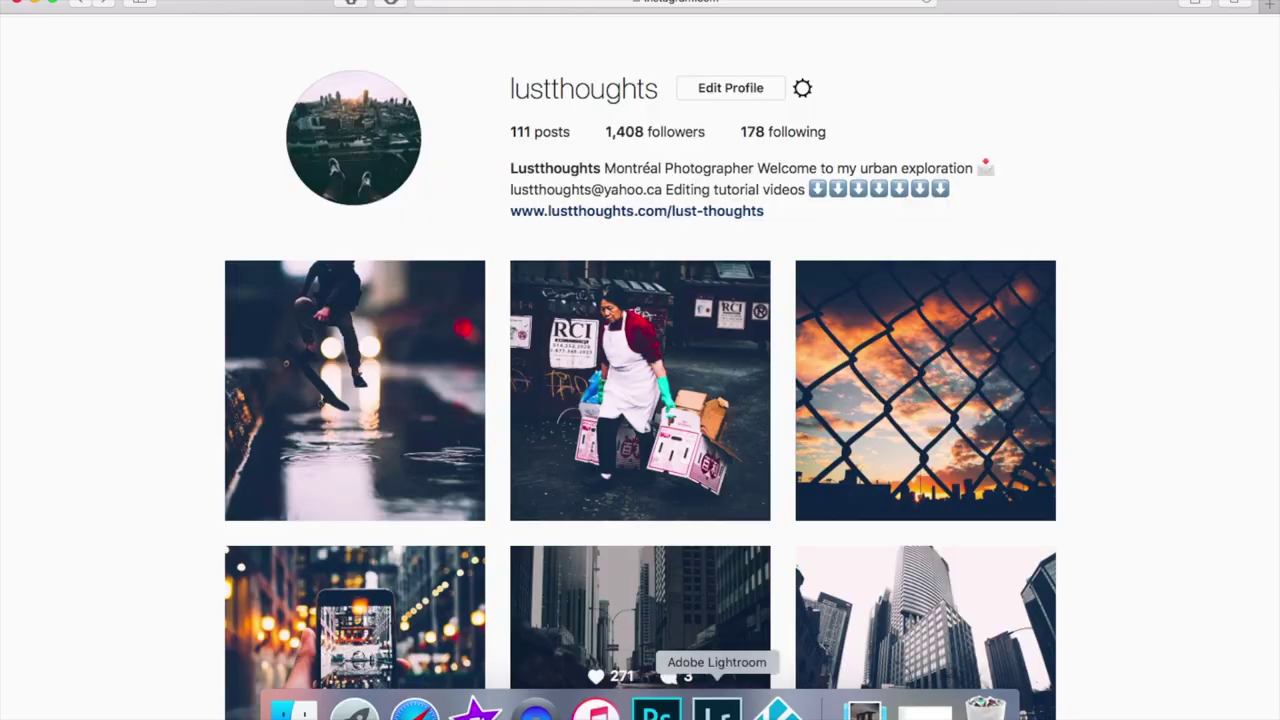
click(717, 708)
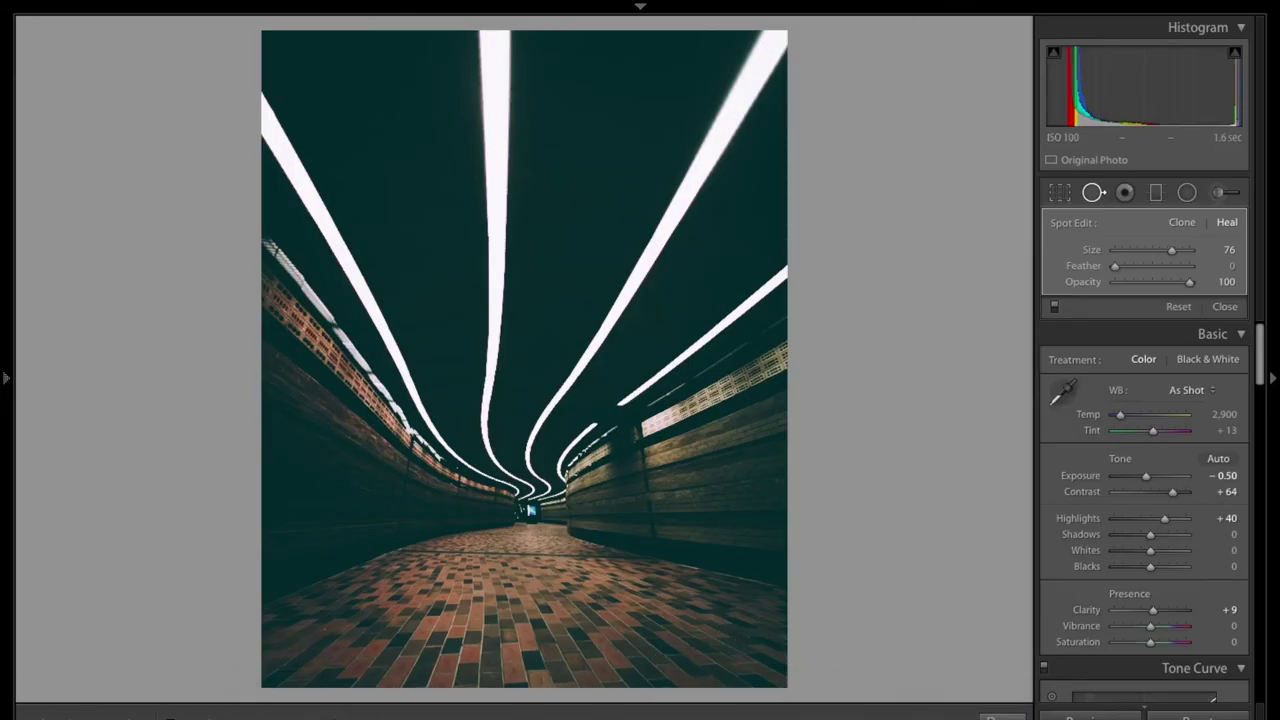